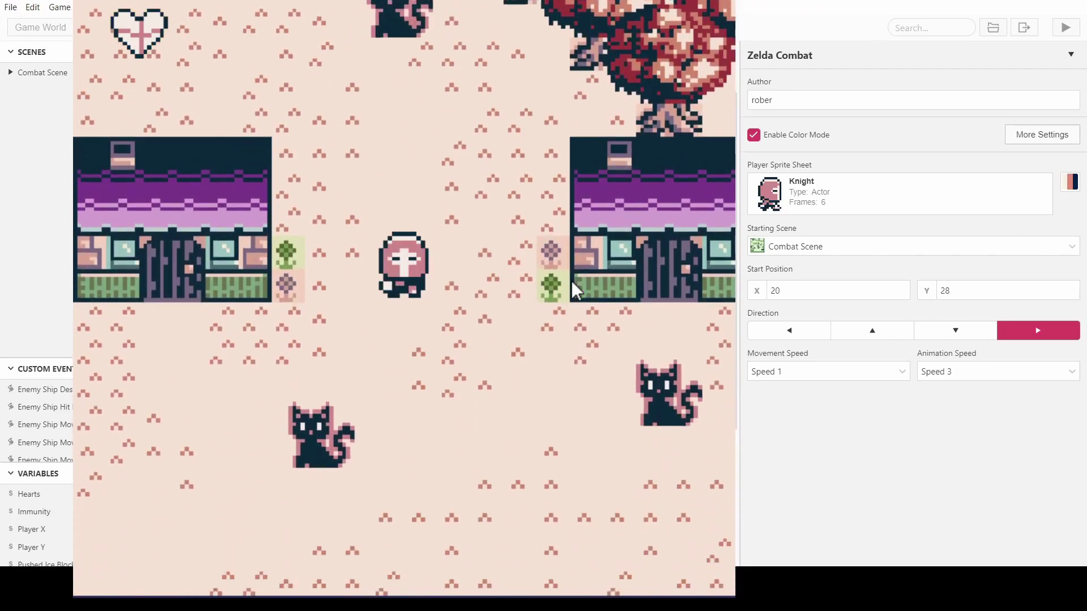
key(Down)
Walk the knight down, right, up and left through the village toward the houses
key(Right)
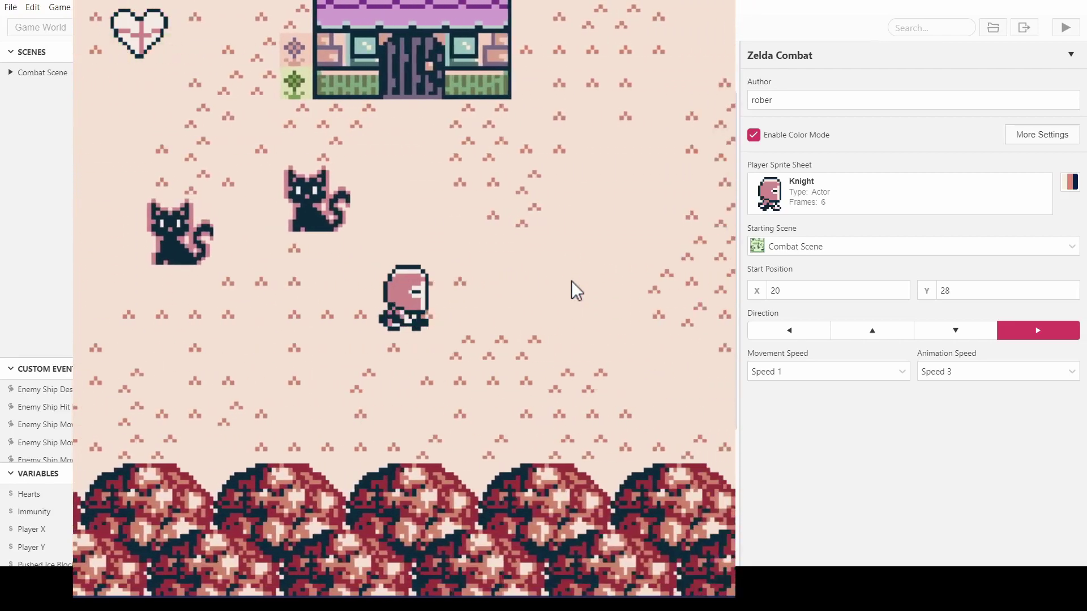
key(Right)
key(Up)
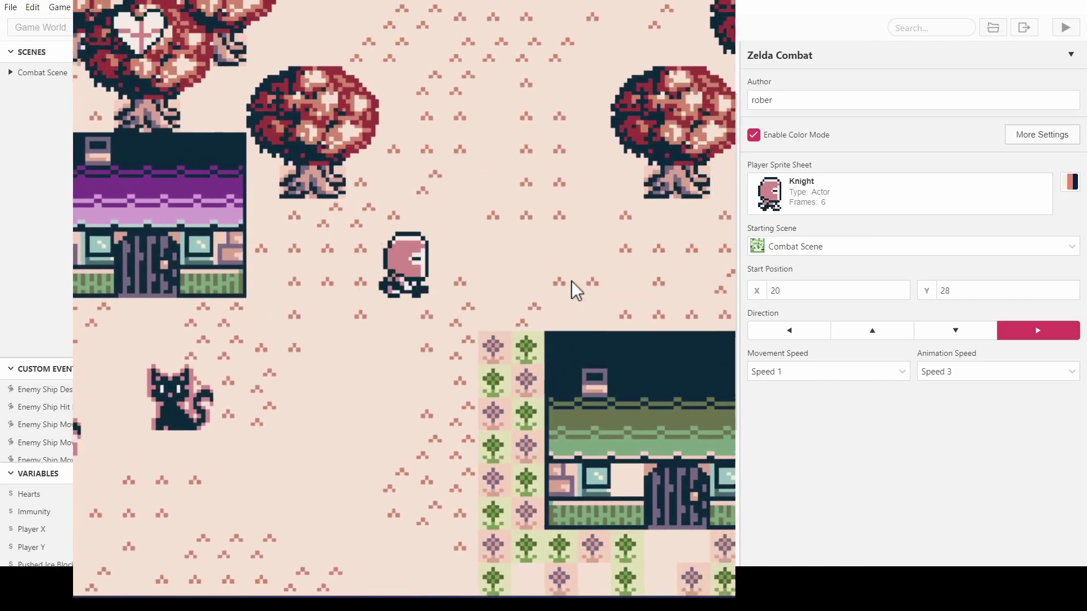
key(Up)
key(Left)
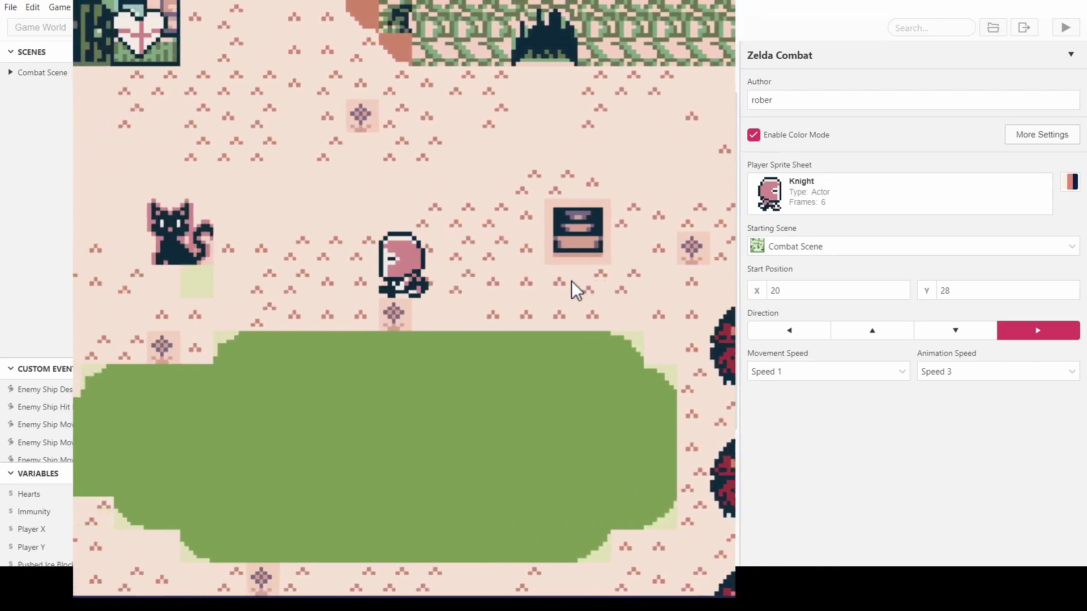
key(Down)
key(Left)
key(Down)
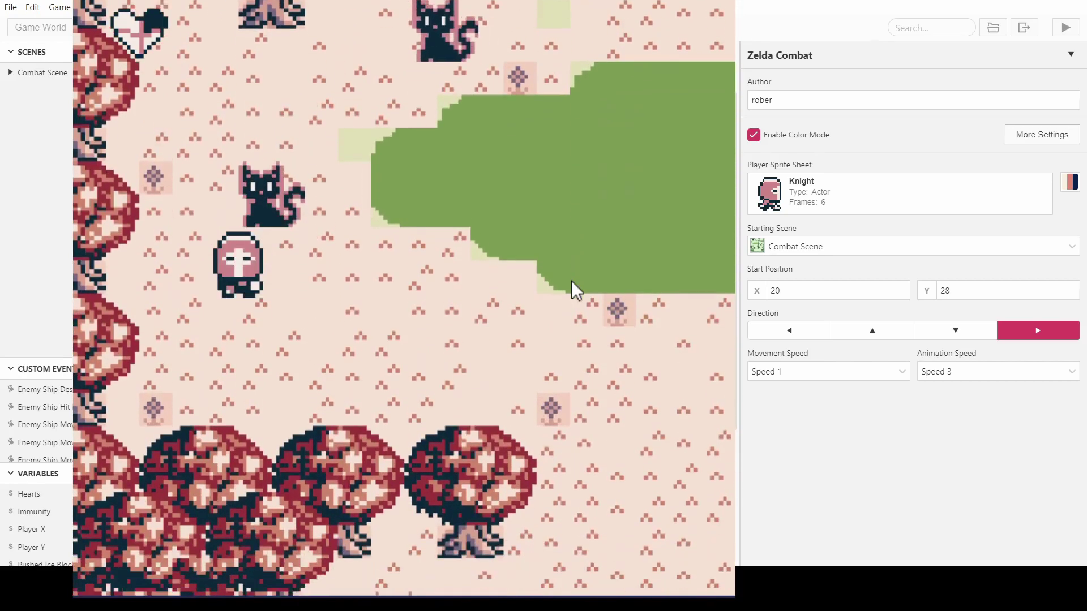
key(Right)
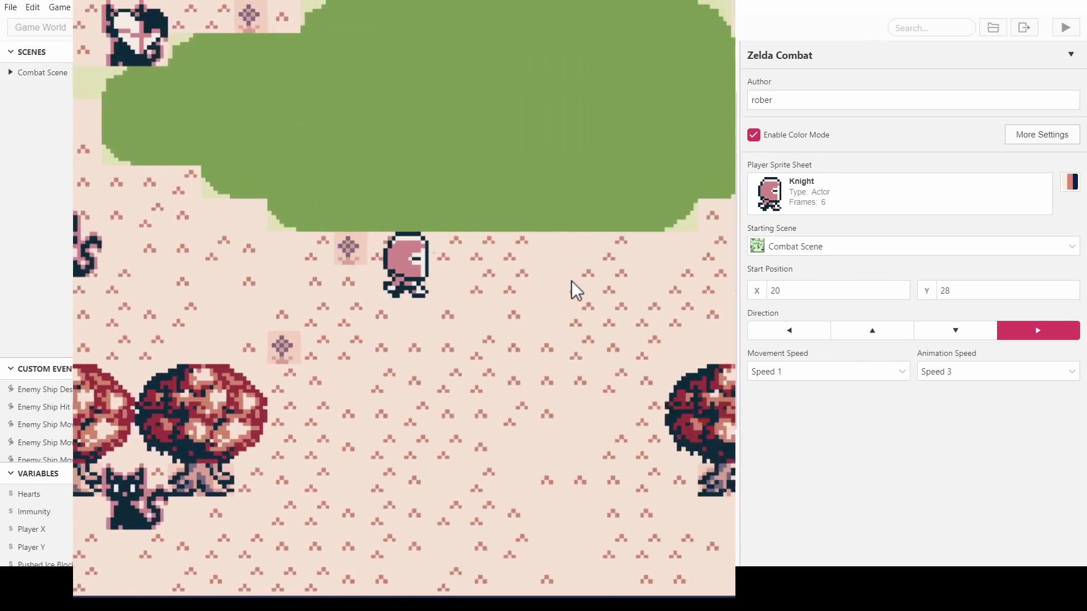
key(Down)
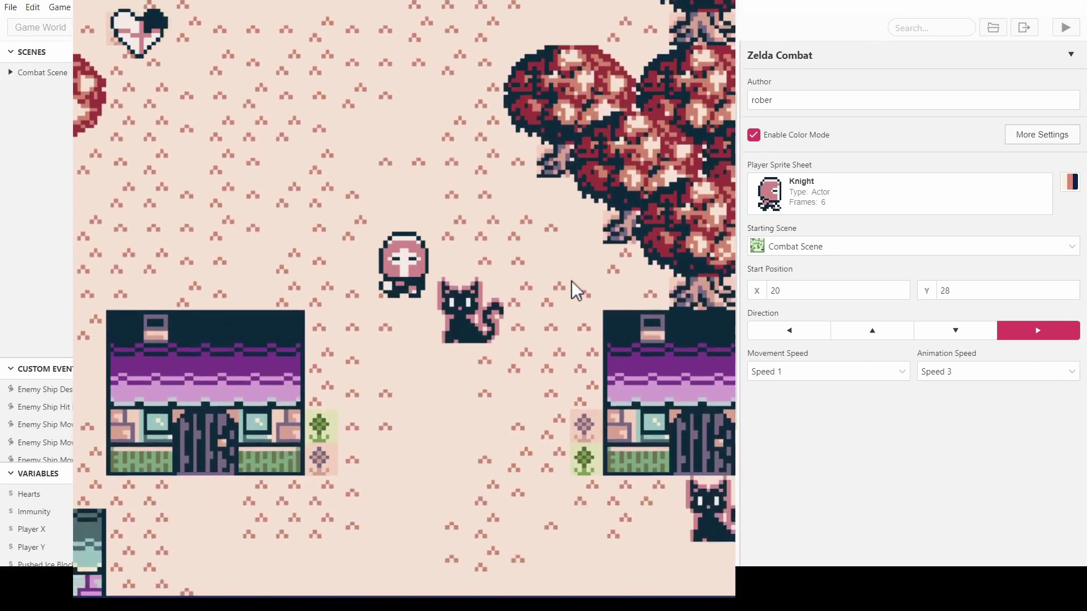
Stop the game preview and add a new actor just below the pond
click(42, 73)
click(164, 91)
click(191, 95)
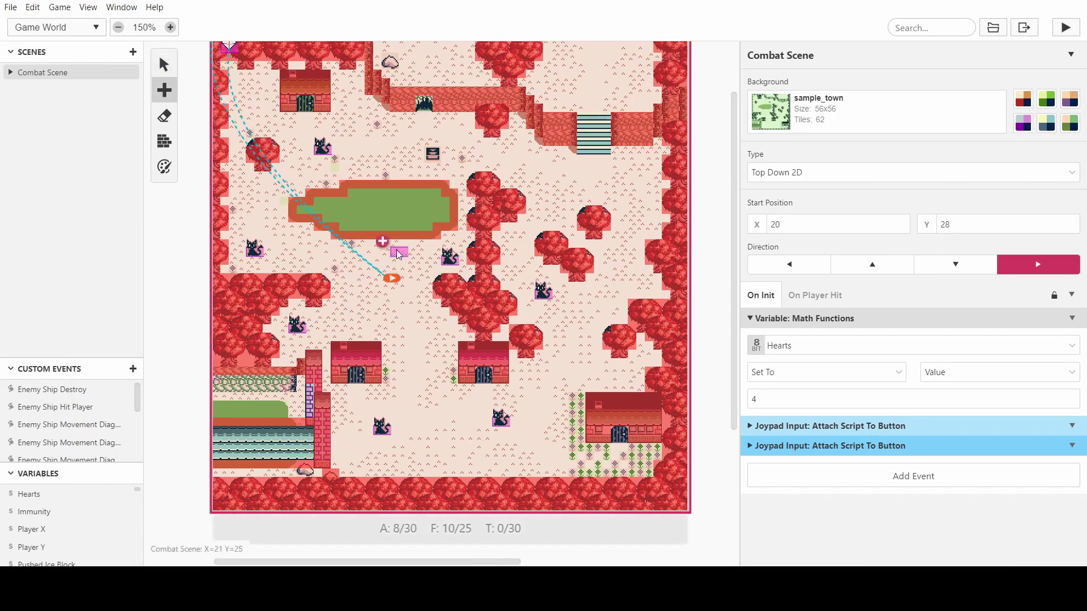
click(392, 243)
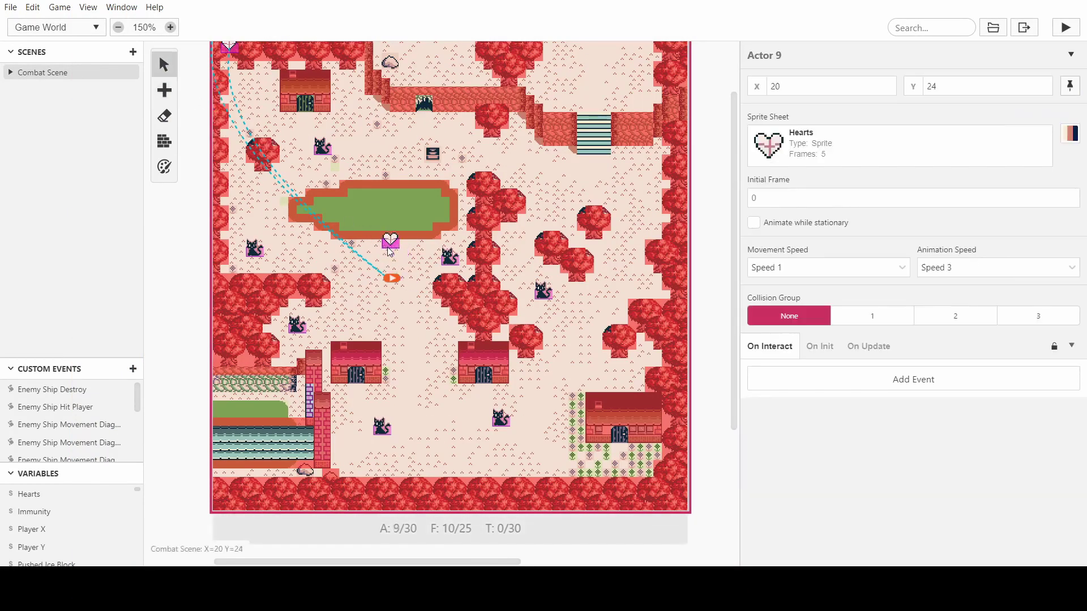
Give the new actor the signpost sprite sheet and start naming it Fast Travel
click(813, 135)
scroll(827, 266, down, 5)
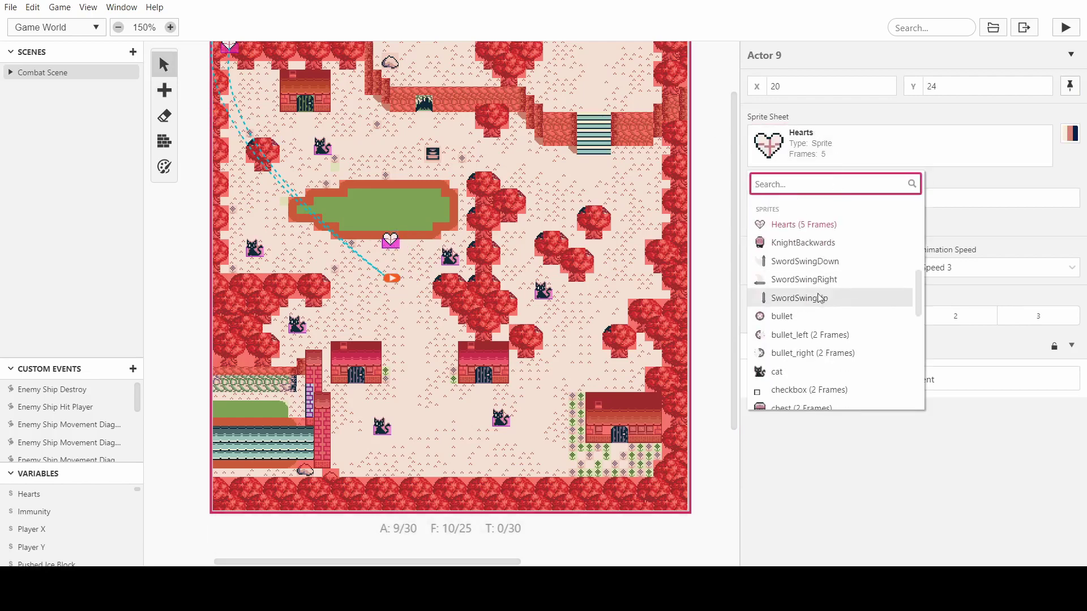
scroll(813, 286, down, 4)
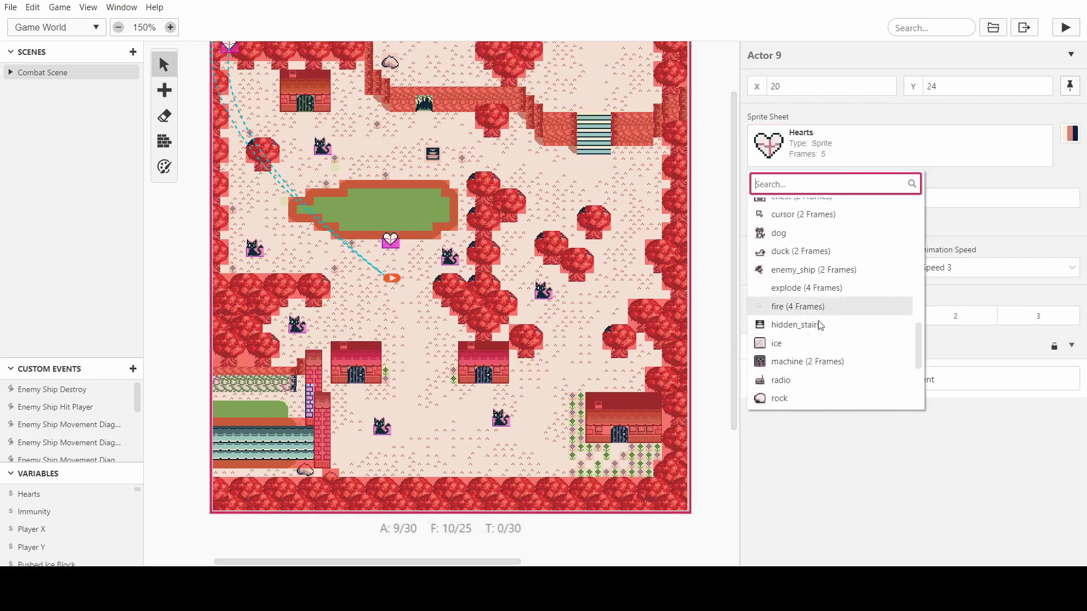
scroll(836, 328, down, 2)
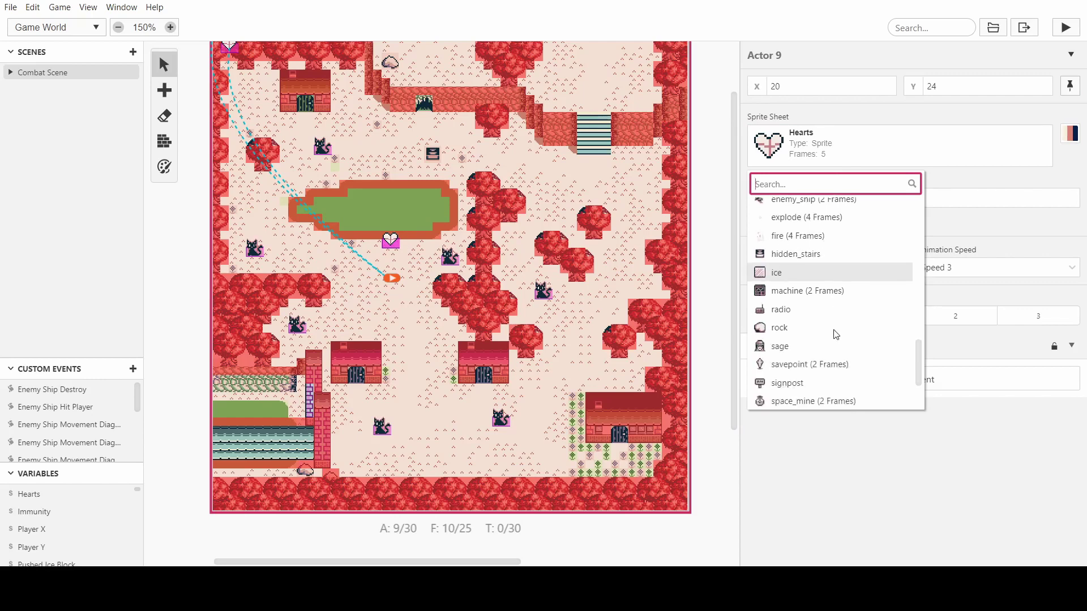
click(814, 384)
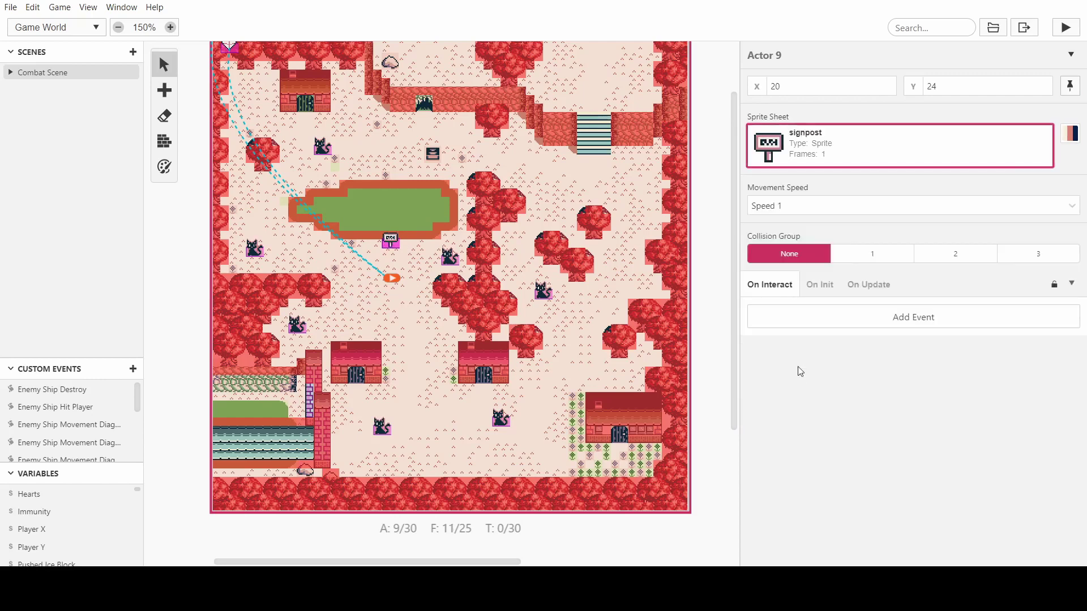
click(820, 63)
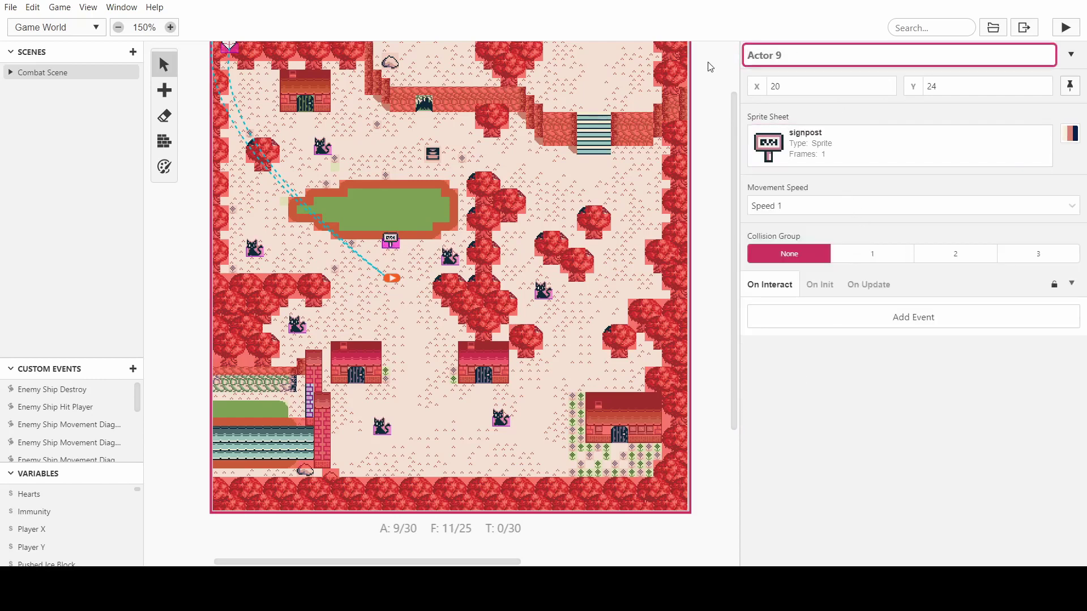
text(Fast Travel)
Confirm the Fast Travel name and add a Text: Display Menu event under On Interact
click(854, 368)
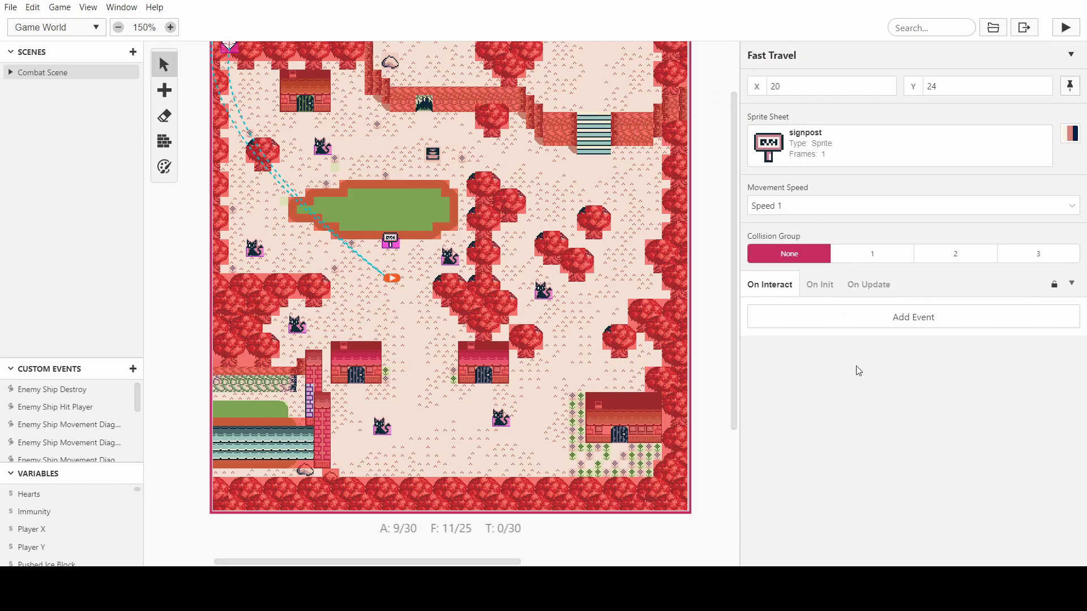
click(913, 317)
text(menu)
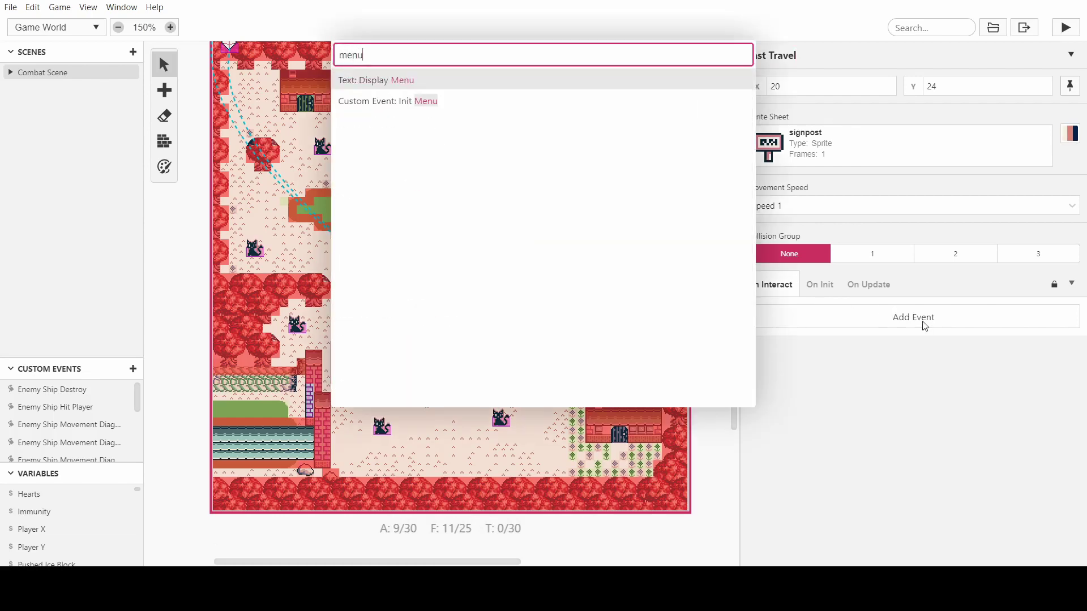
key(Return)
scroll(925, 326, down, 1)
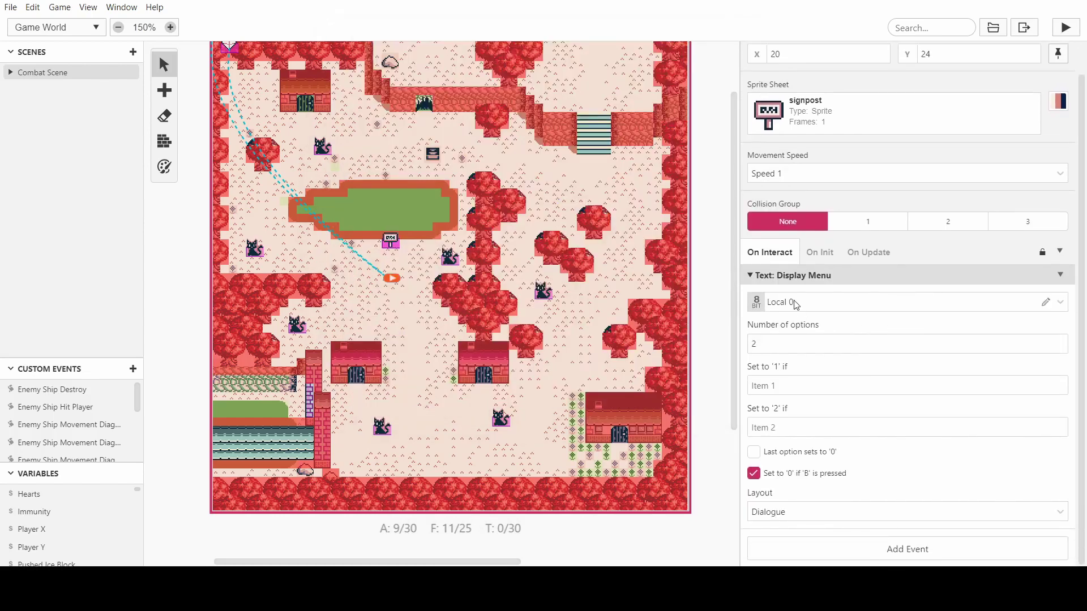
Keep Local 0 as the menu's result variable and set Number of options to 3
click(812, 301)
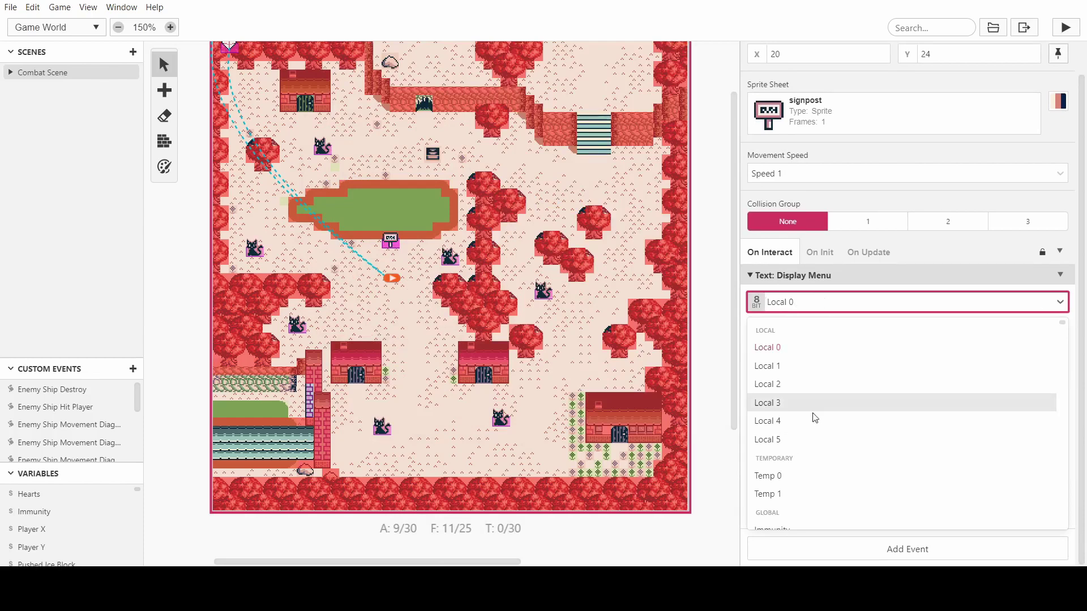
click(809, 353)
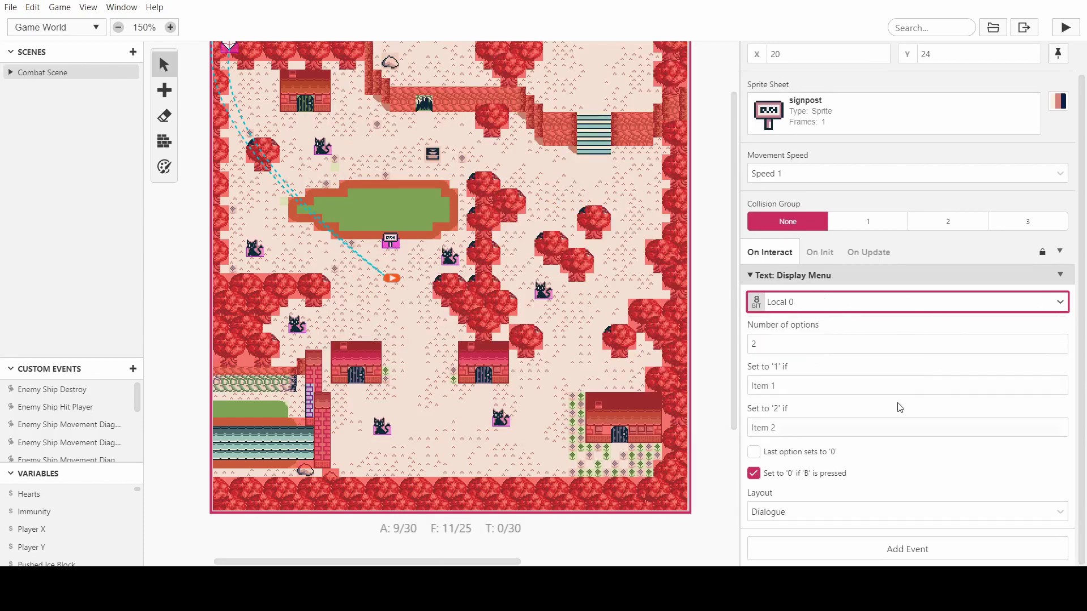
click(890, 303)
scroll(871, 398, down, 10)
scroll(832, 396, up, 10)
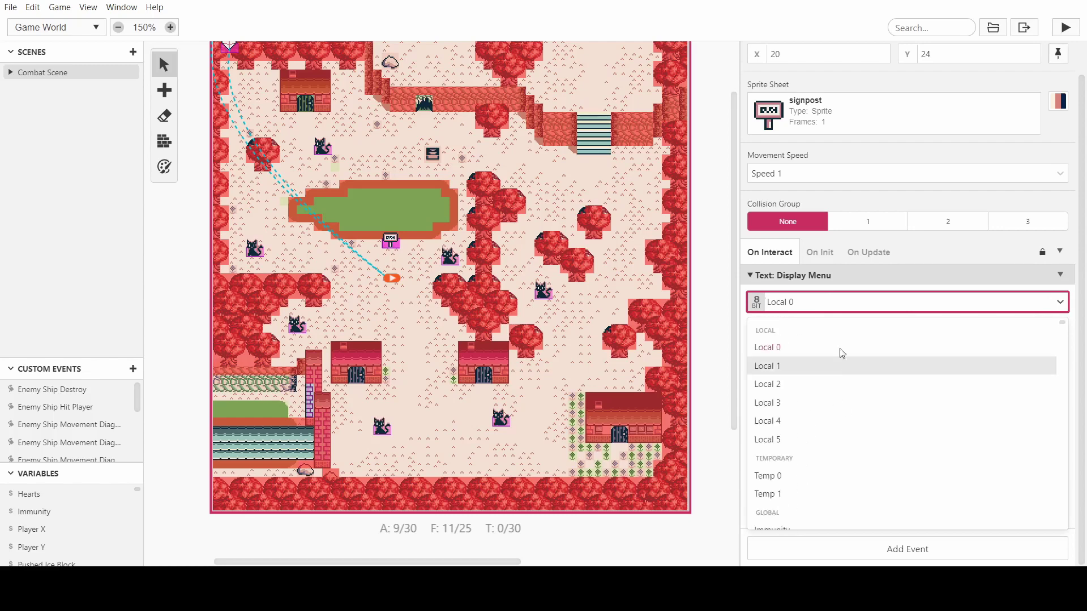
click(837, 326)
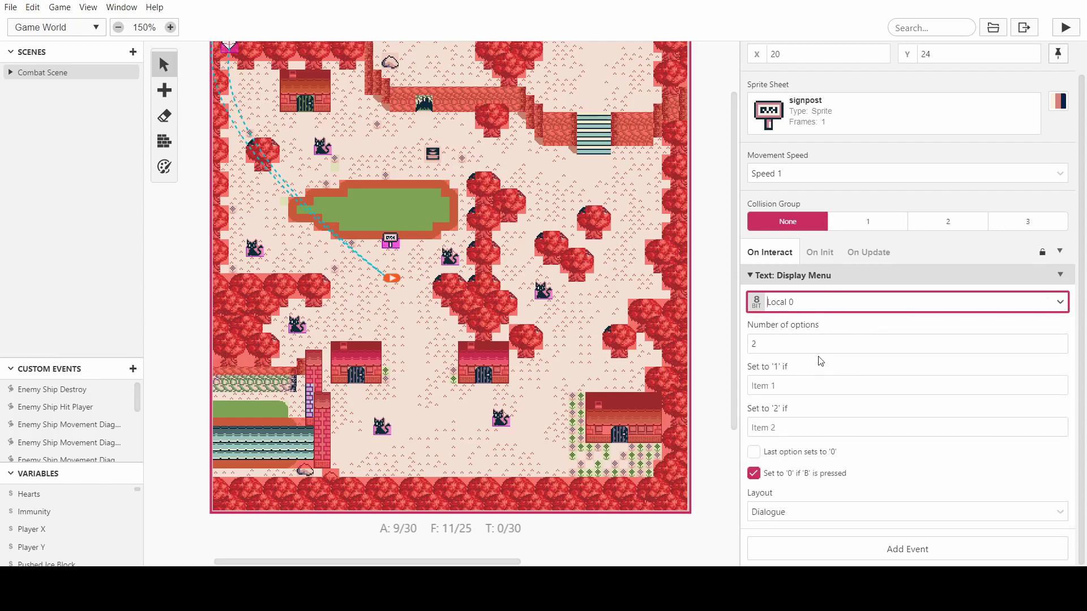
click(798, 350)
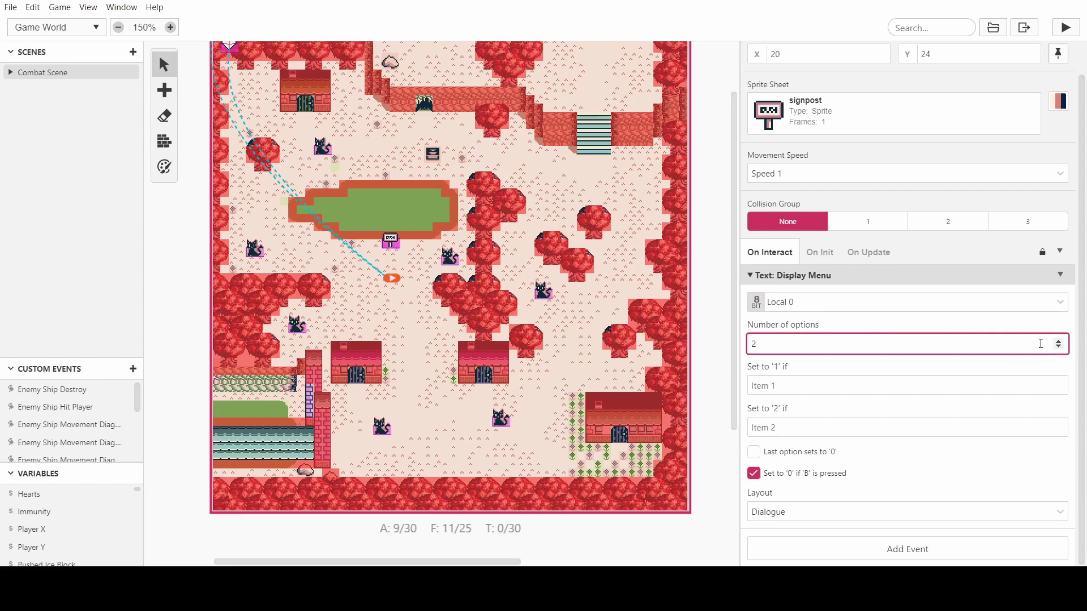
click(1057, 341)
scroll(890, 352, down, 1)
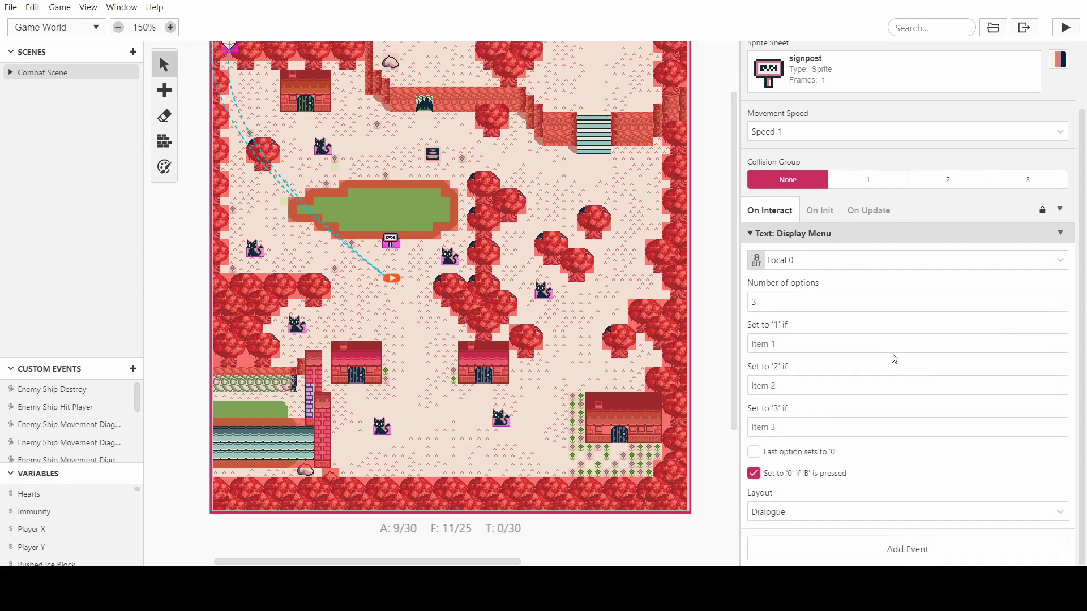
Label the Display Menu's options 1, 2 and 3 as Cliff, Flower and Cave
click(876, 340)
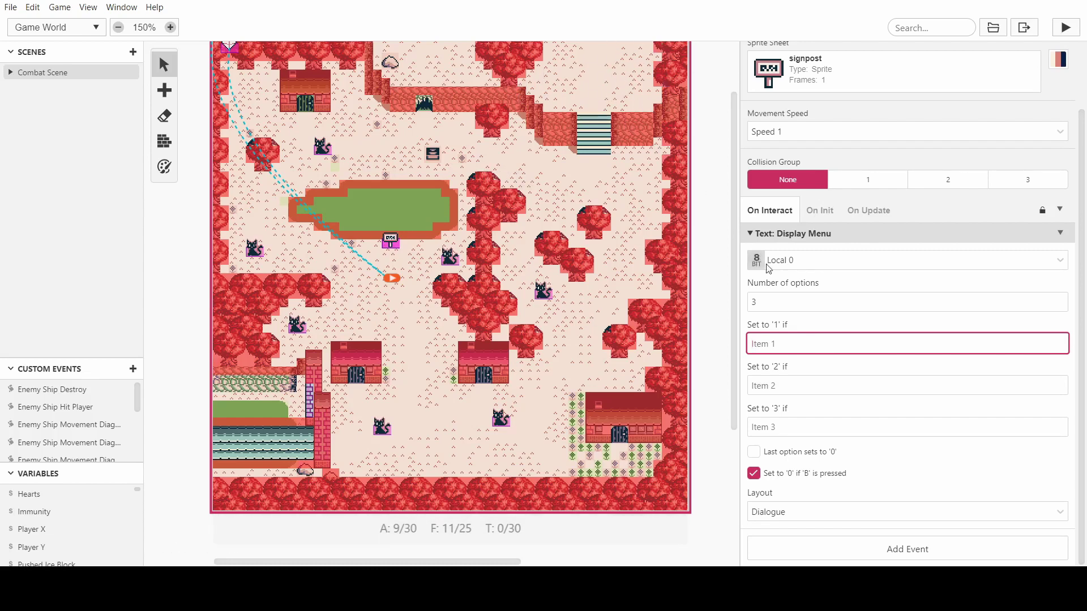
text(Cliff)
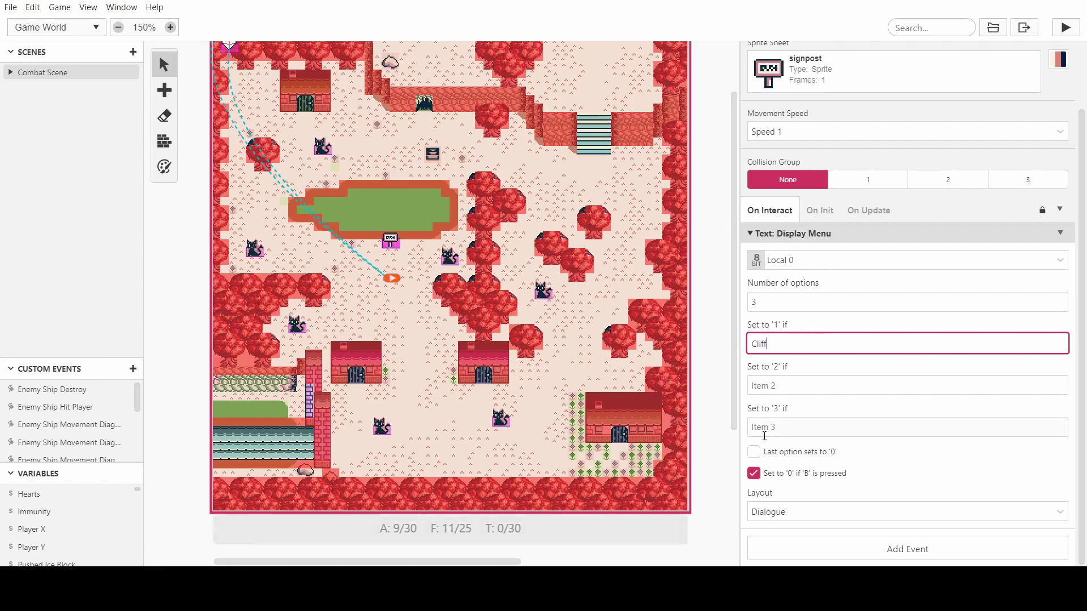
click(799, 380)
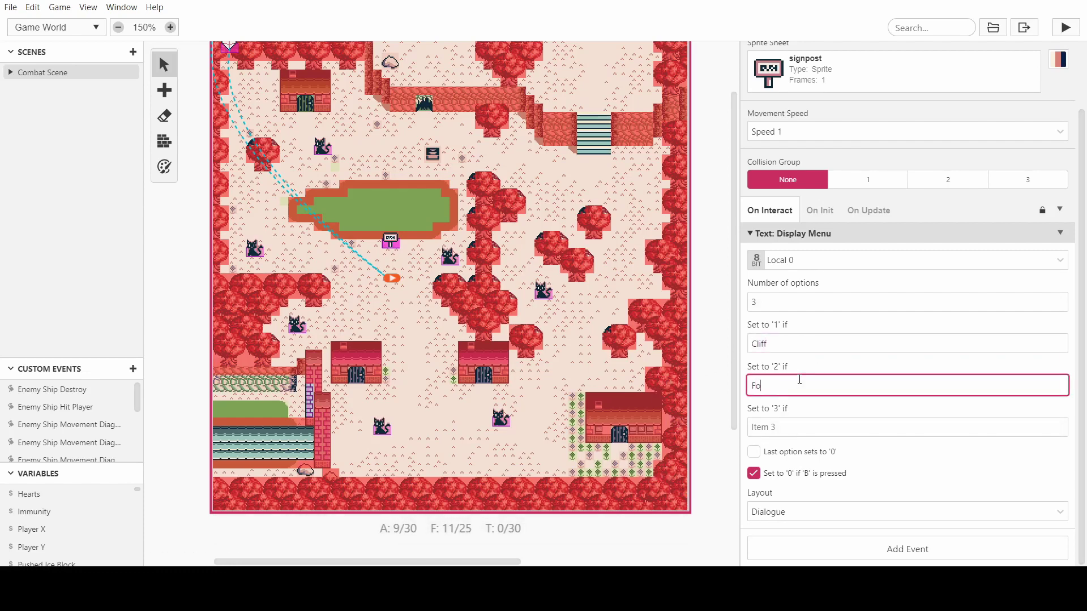
text(Flower)
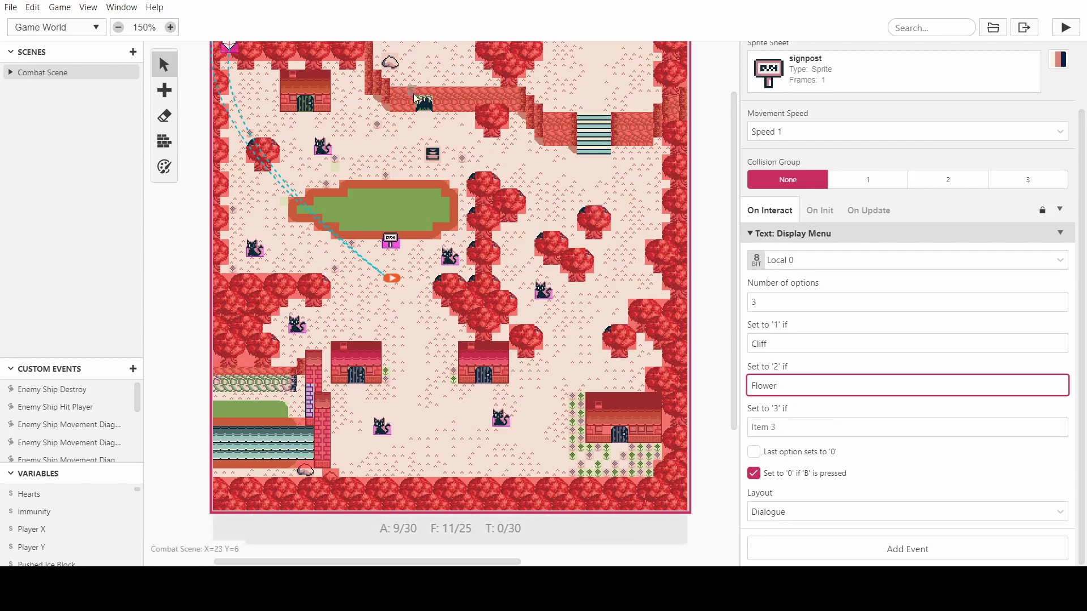
click(787, 425)
text(Cave)
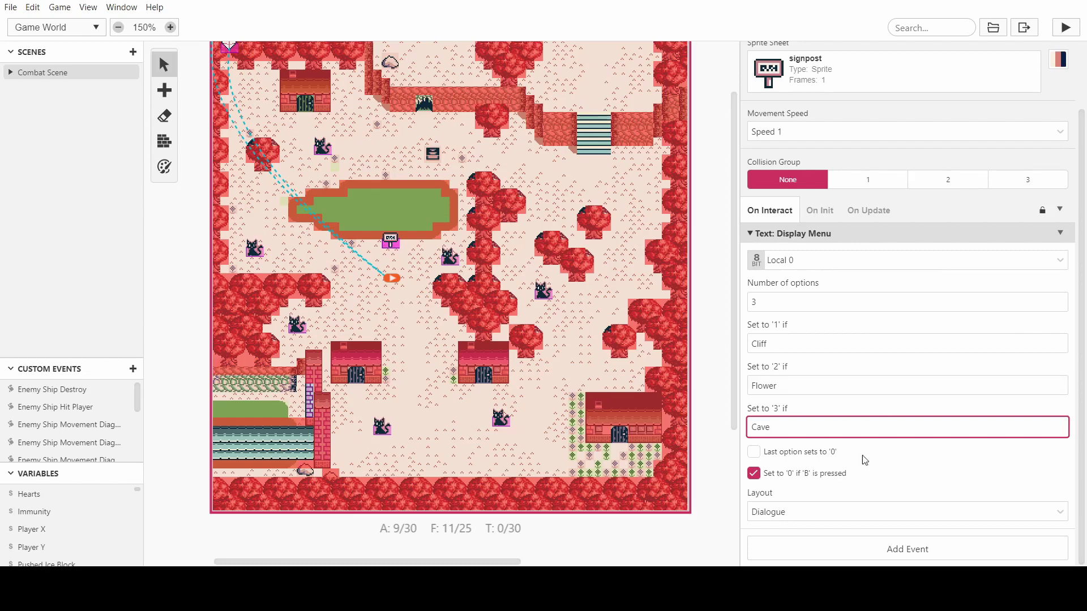
Add a Text: Display Dialogue event and drag it above the Display Menu
click(864, 545)
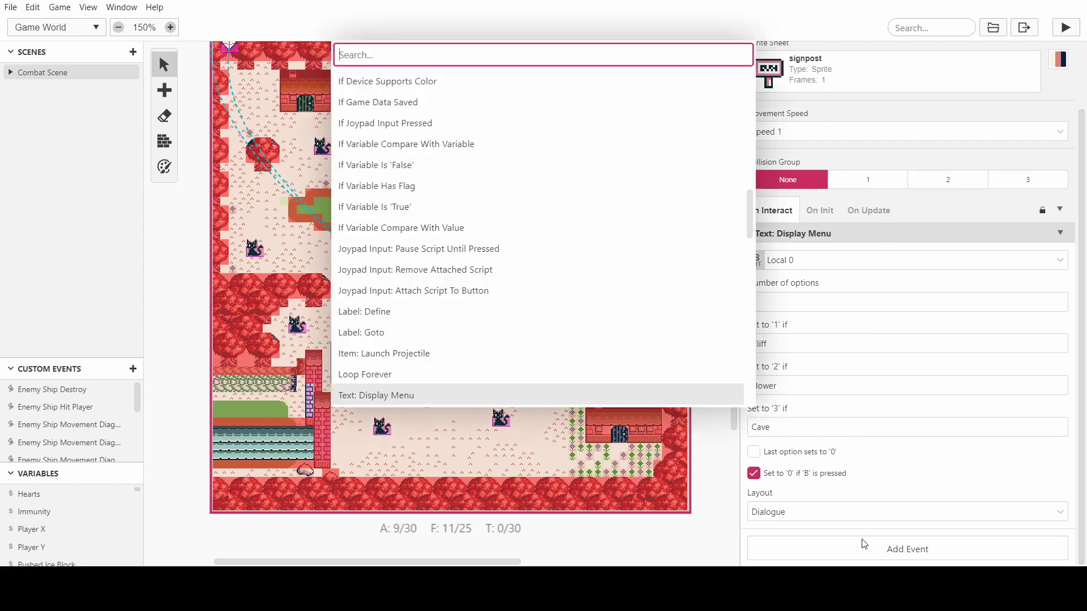
text(dis)
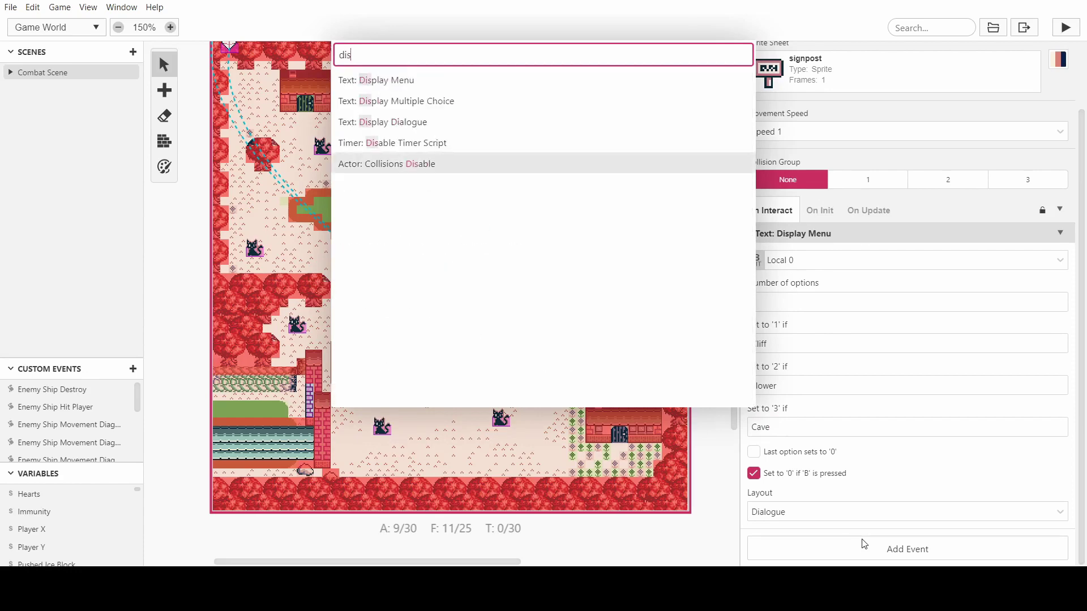
key(Up)
key(Up)
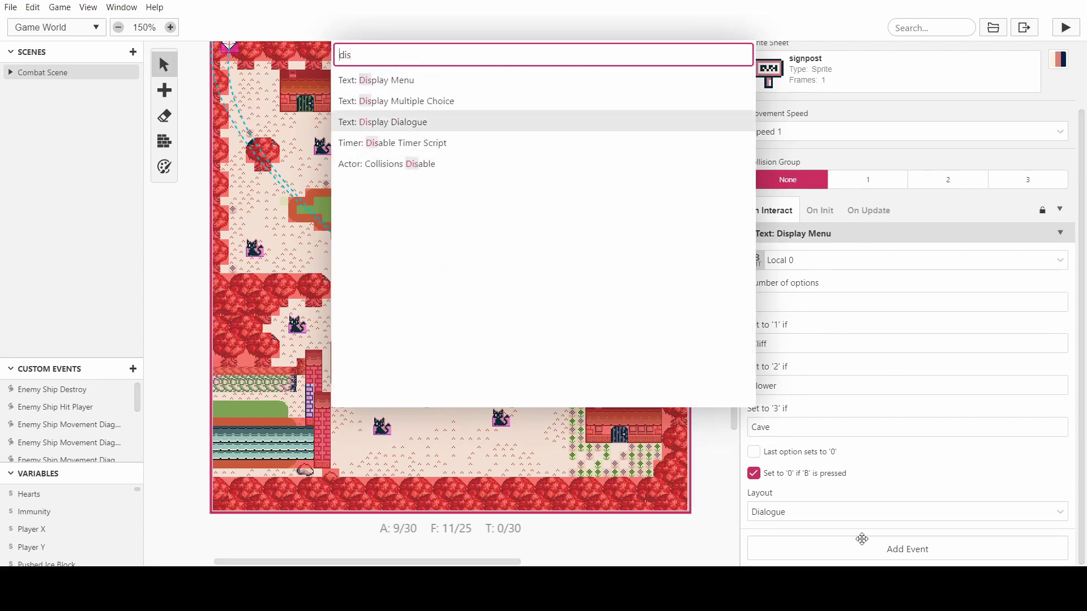
key(Return)
drag(873, 540, 869, 258)
Write 'Where would you like to fast travel to?' and recheck the Flower and Cave option names
click(868, 268)
text(Where wo)
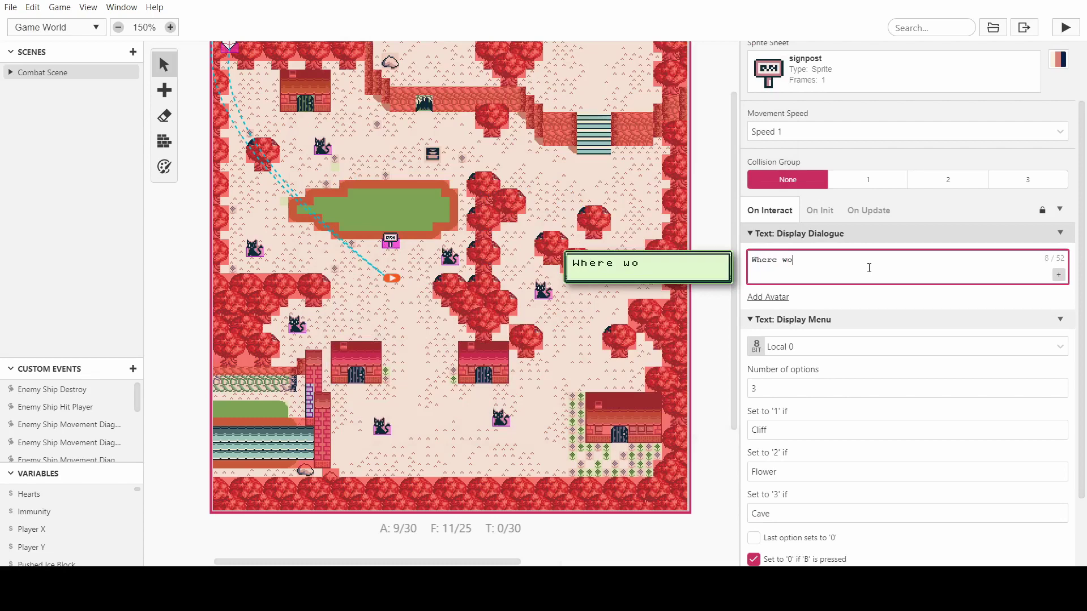
text(uld you lieike to fast travel)
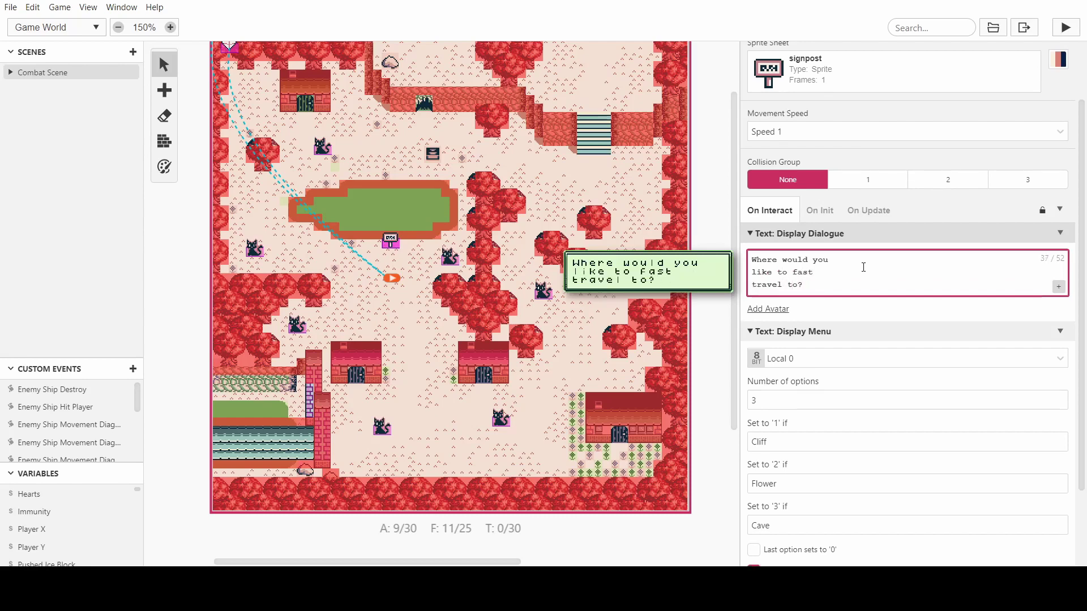
scroll(880, 306, down, 2)
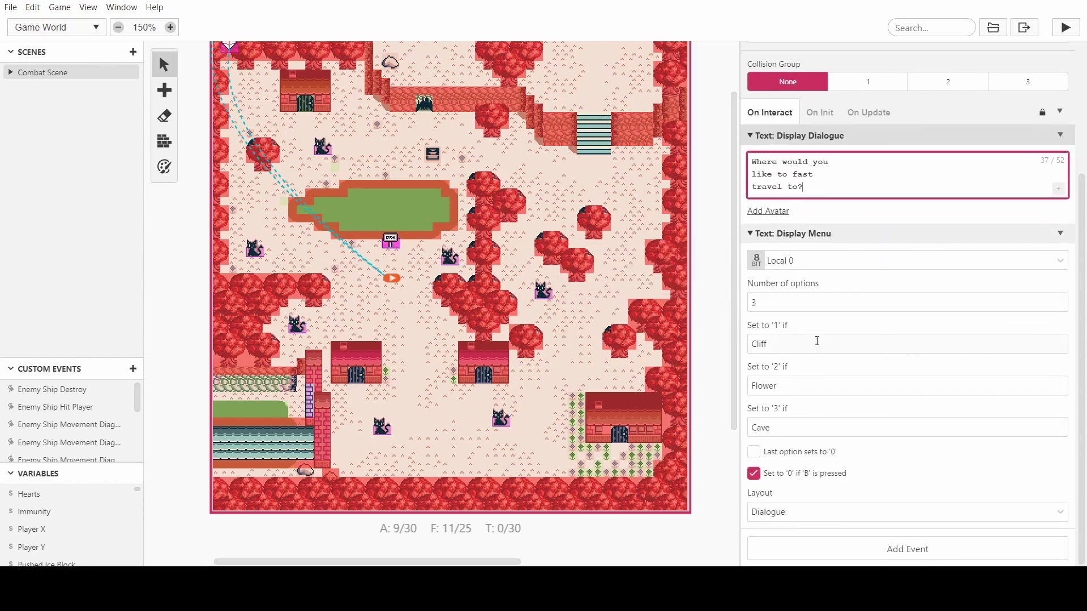
click(819, 382)
click(820, 432)
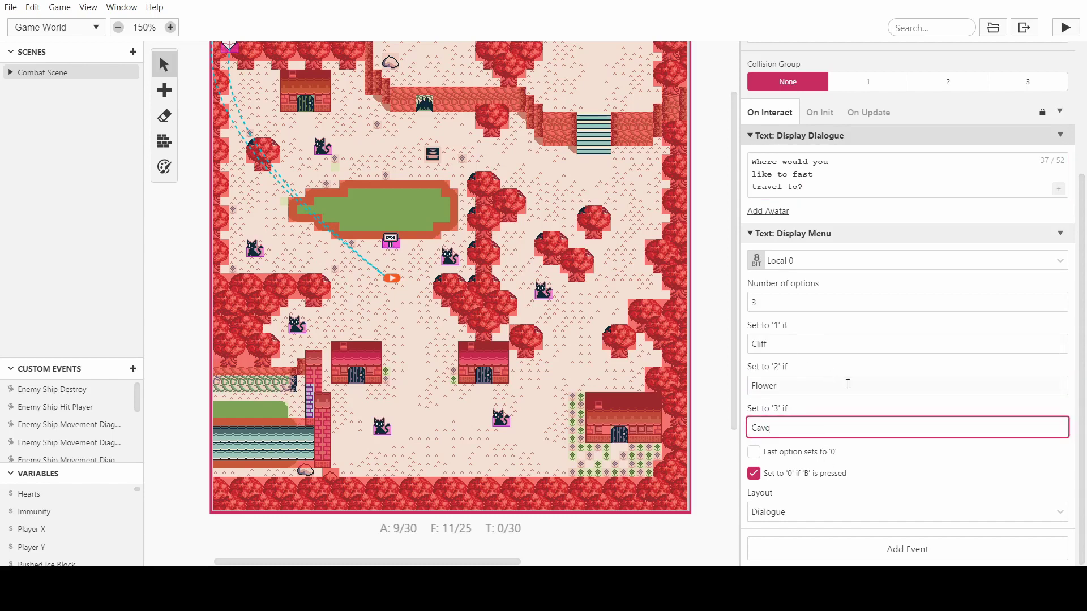
click(809, 385)
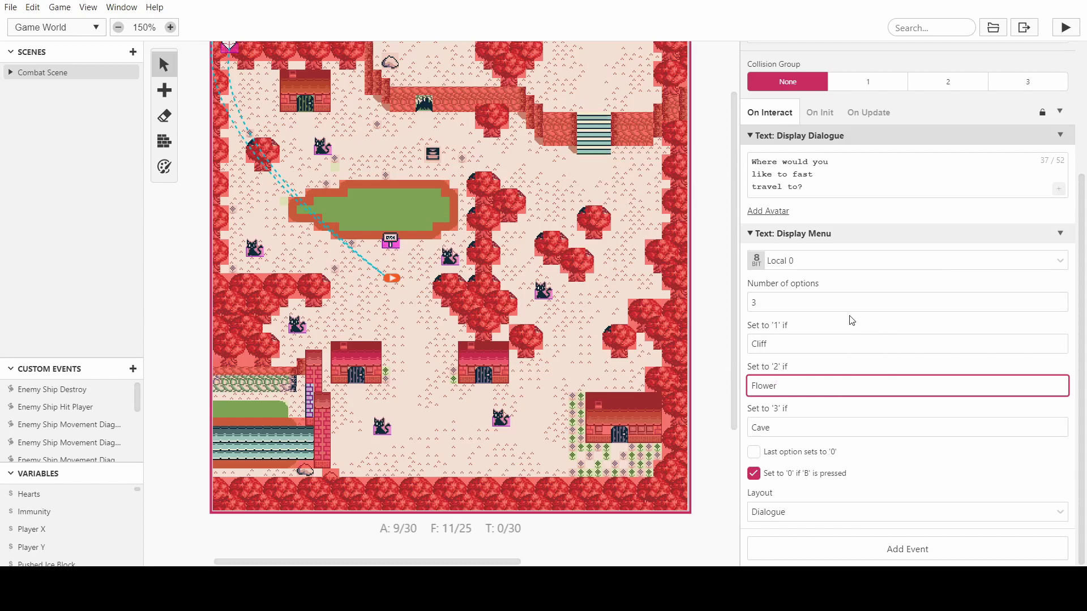
Add a Switch event after the menu and set its number of options to 3
click(789, 547)
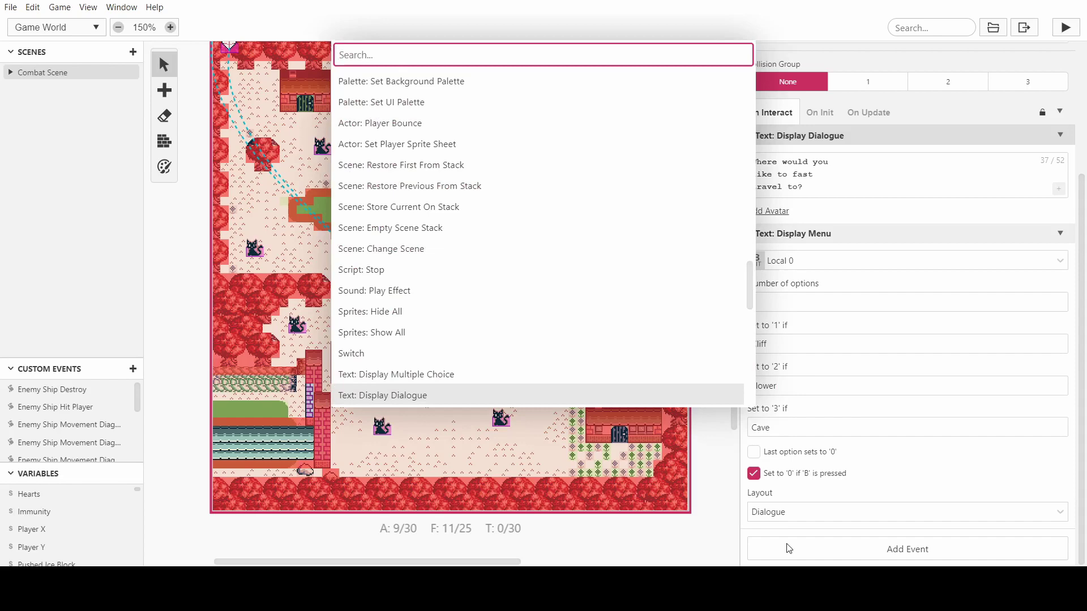
text(swi)
key(Return)
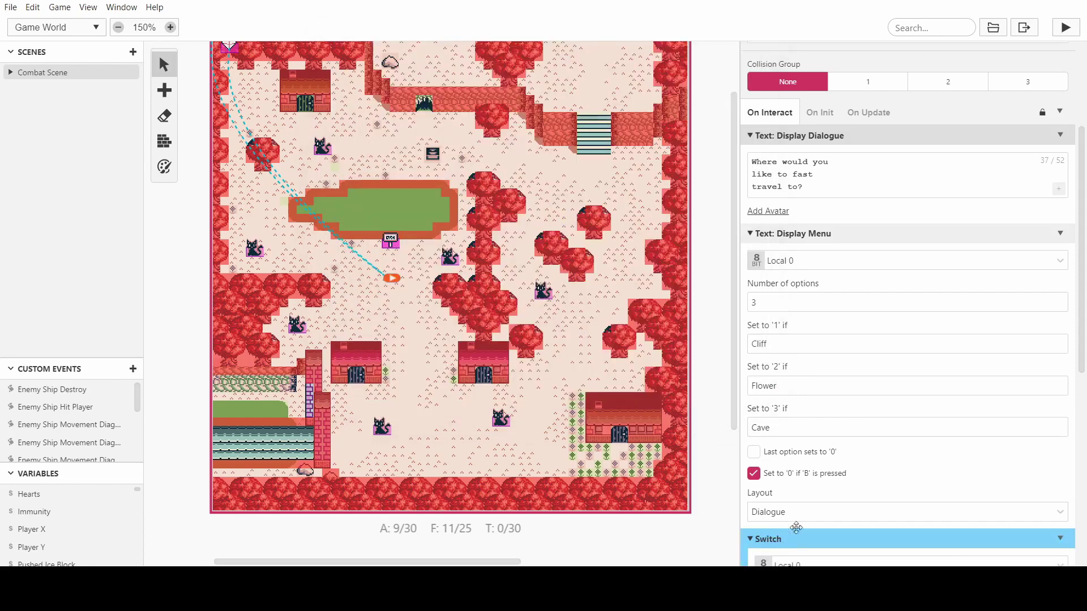
scroll(821, 509, down, 7)
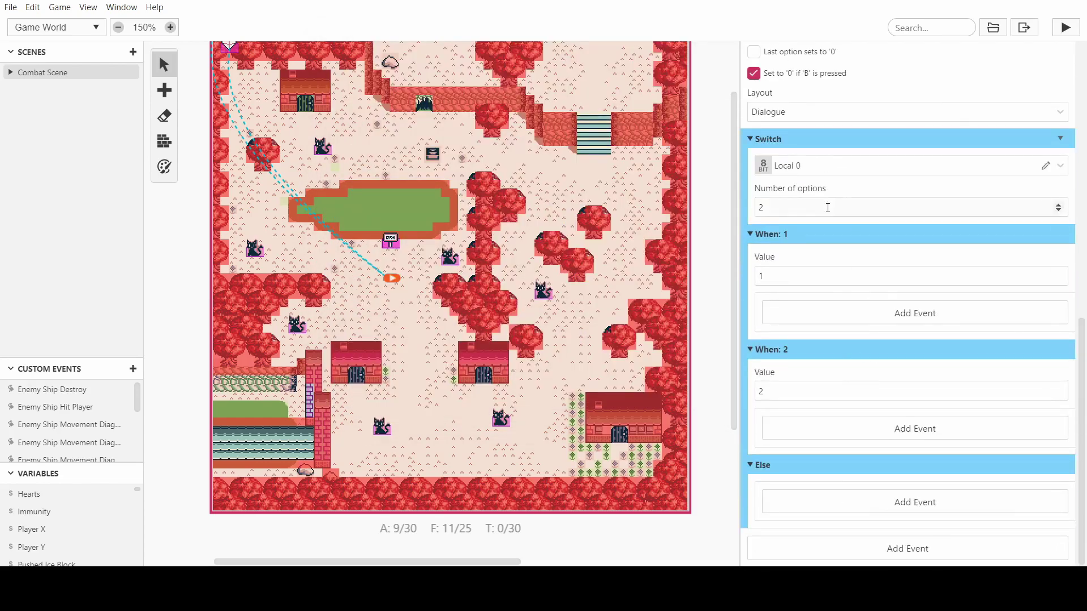
click(822, 207)
scroll(823, 209, up, 2)
scroll(823, 213, down, 2)
text(3)
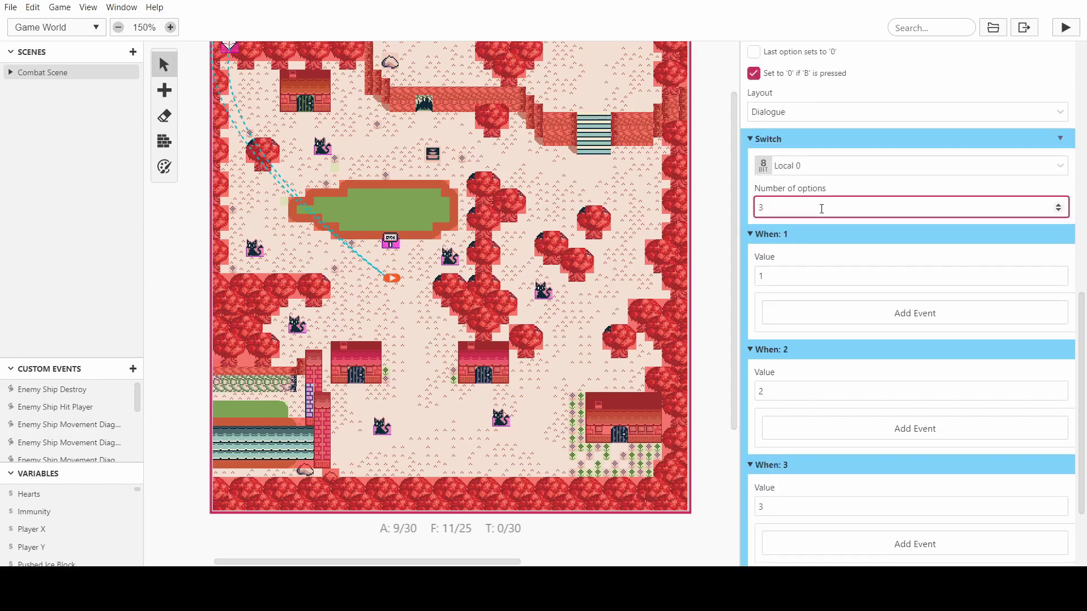
scroll(781, 261, down, 2)
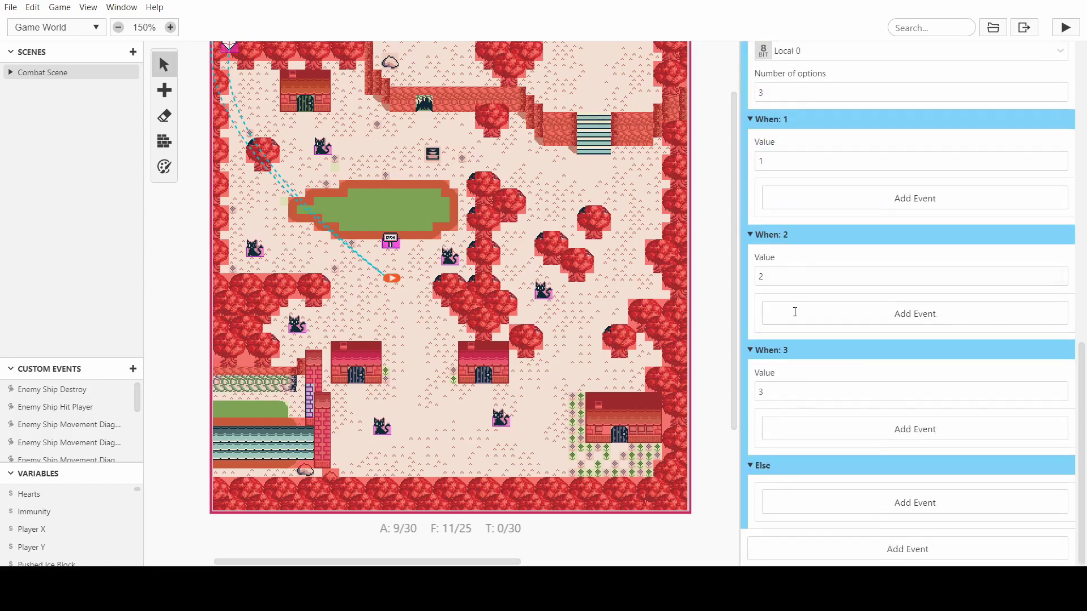
scroll(801, 385, up, 4)
scroll(806, 412, up, 2)
scroll(818, 325, down, 6)
scroll(819, 334, up, 4)
scroll(850, 352, up, 1)
Turn on Disable Else for the Switch event
click(1060, 306)
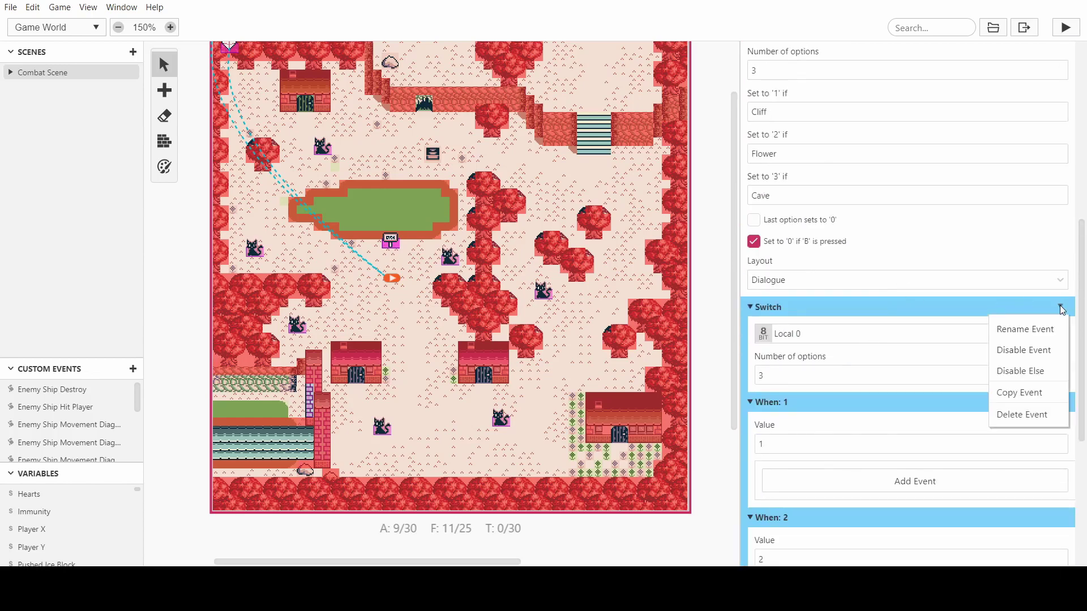
click(1051, 369)
scroll(1003, 360, up, 3)
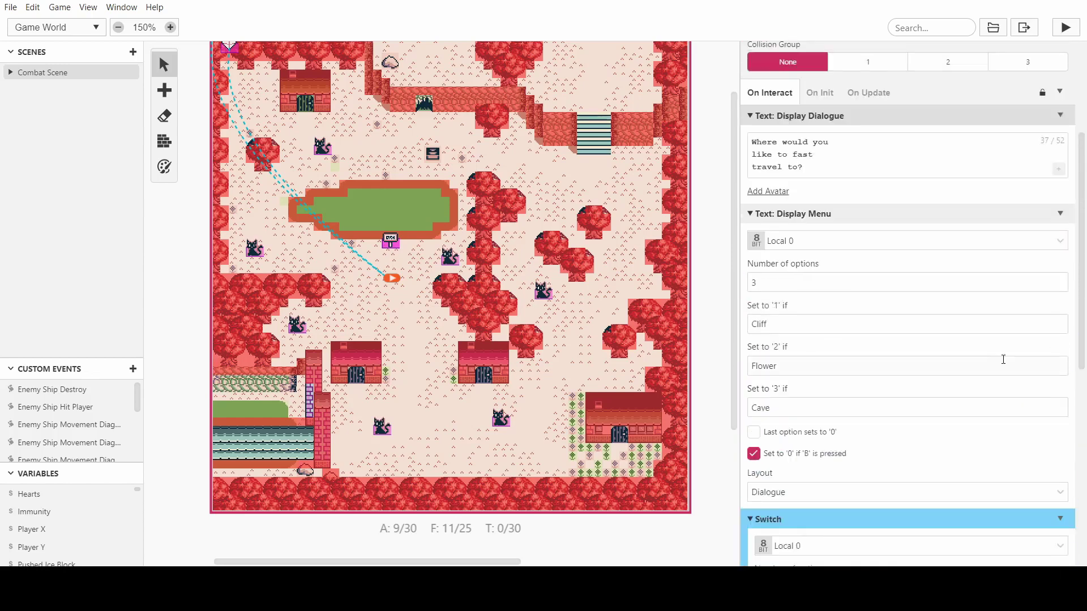
scroll(951, 368, down, 5)
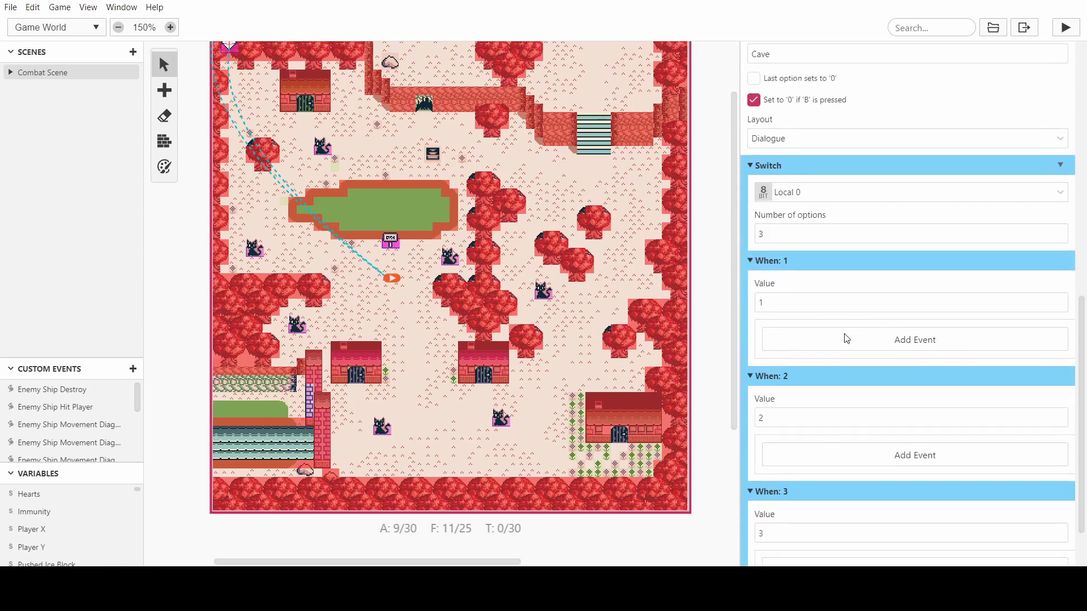
Add a Scene: Change Scene event under When: 1 targeting Combat Scene at X 45, Y 4
scroll(847, 340, up, 4)
scroll(847, 339, up, 1)
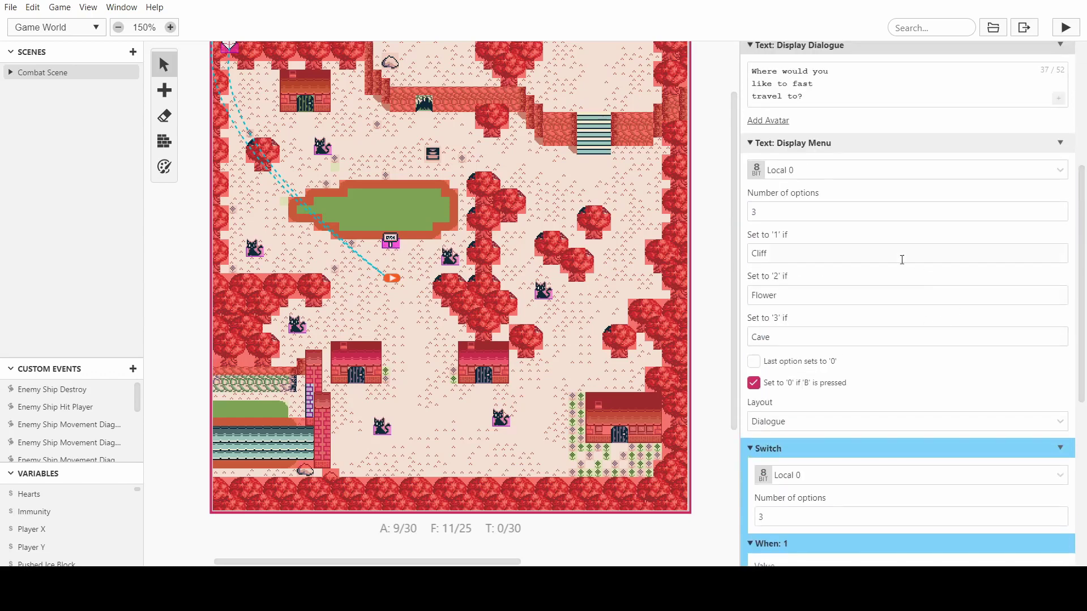
scroll(766, 270, down, 3)
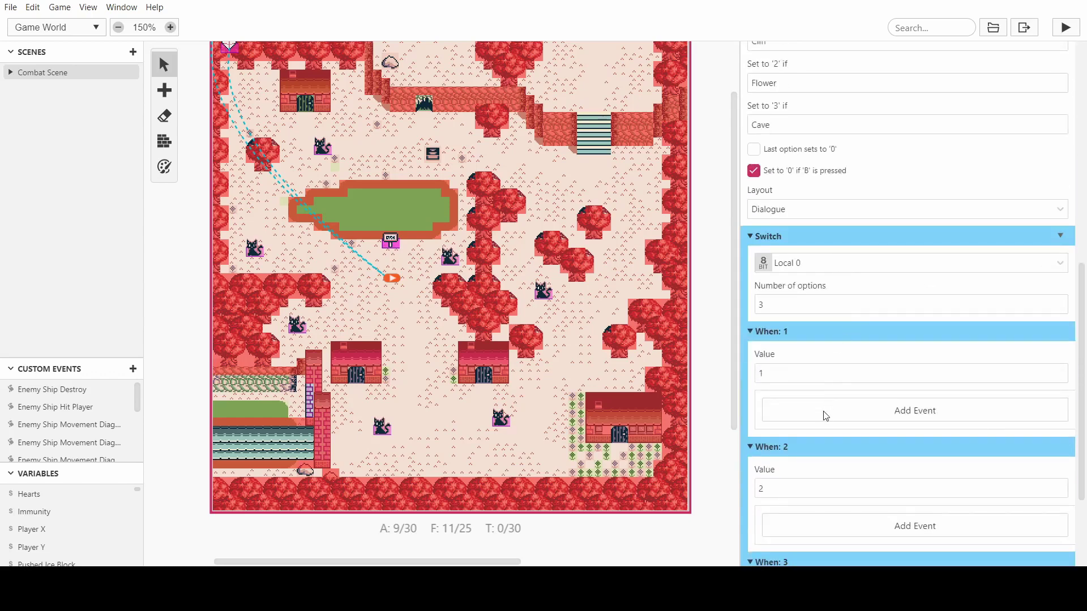
click(824, 415)
text(chan)
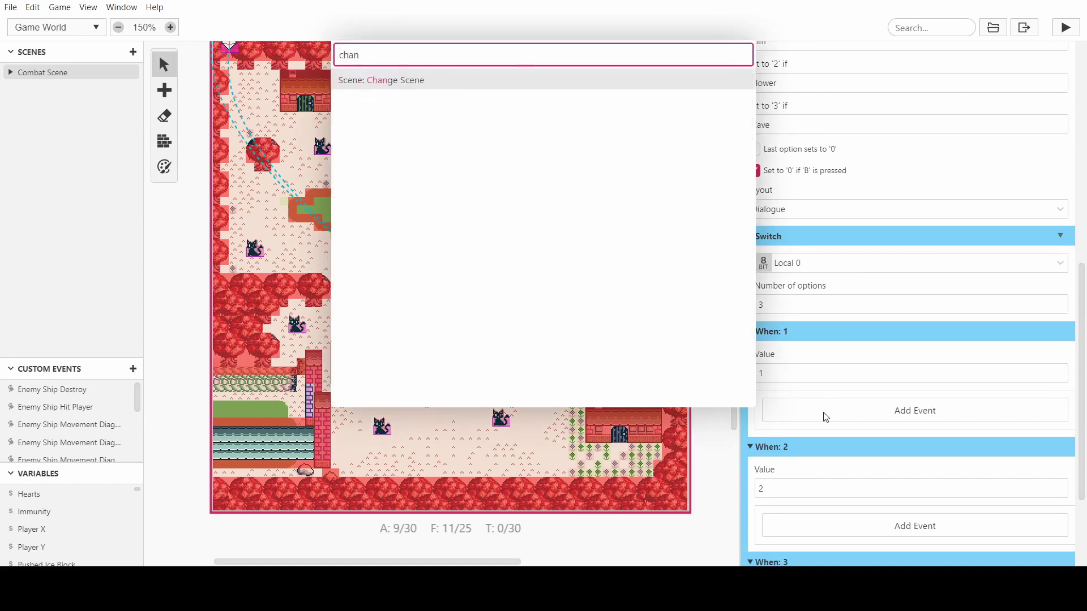
key(Return)
scroll(656, 280, up, 1)
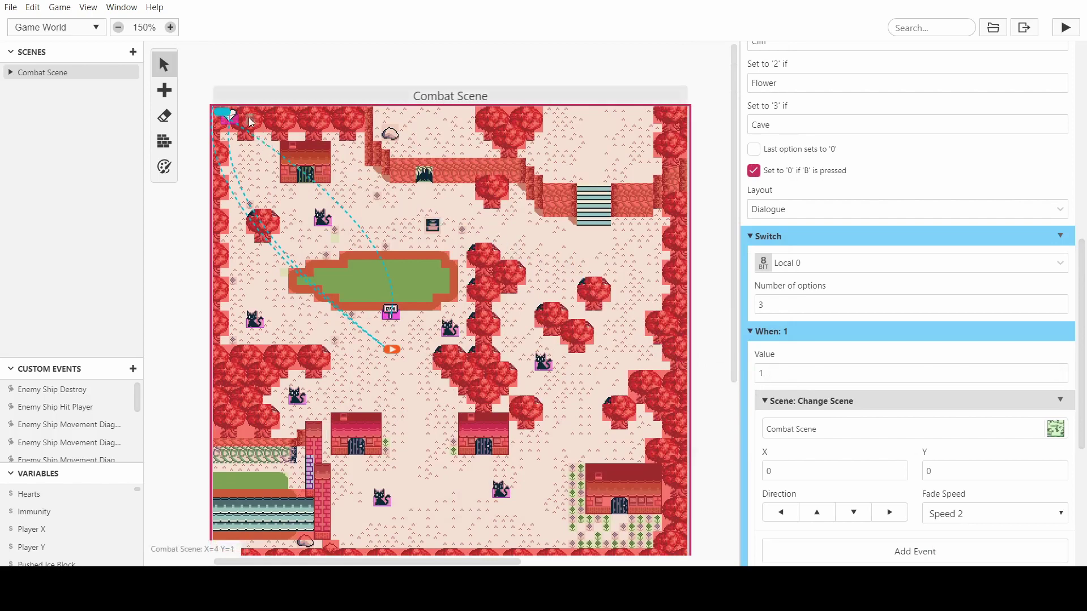
drag(226, 113, 603, 146)
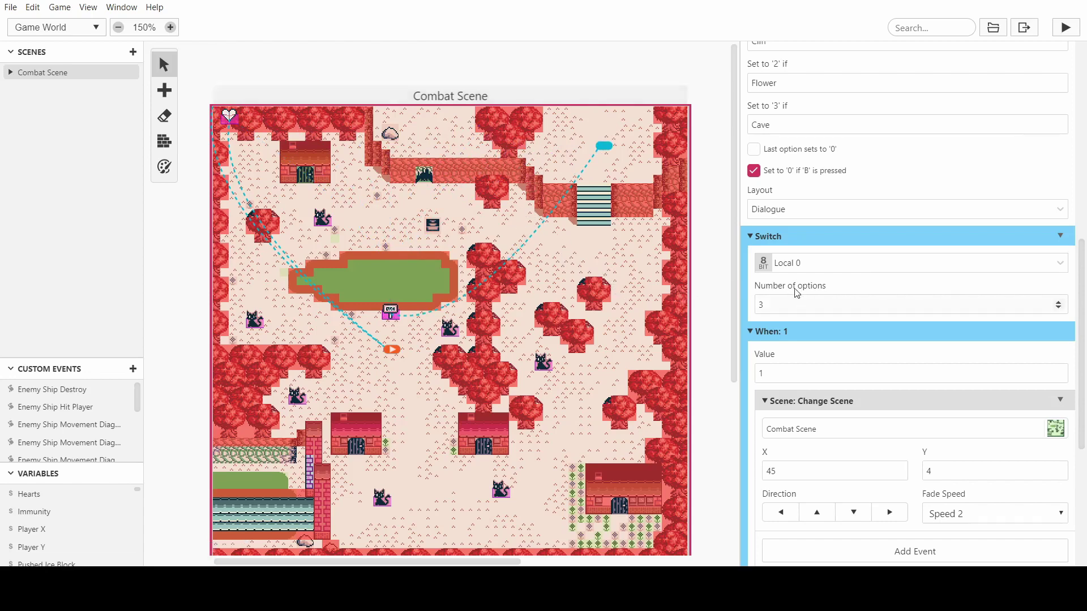
scroll(861, 303, down, 3)
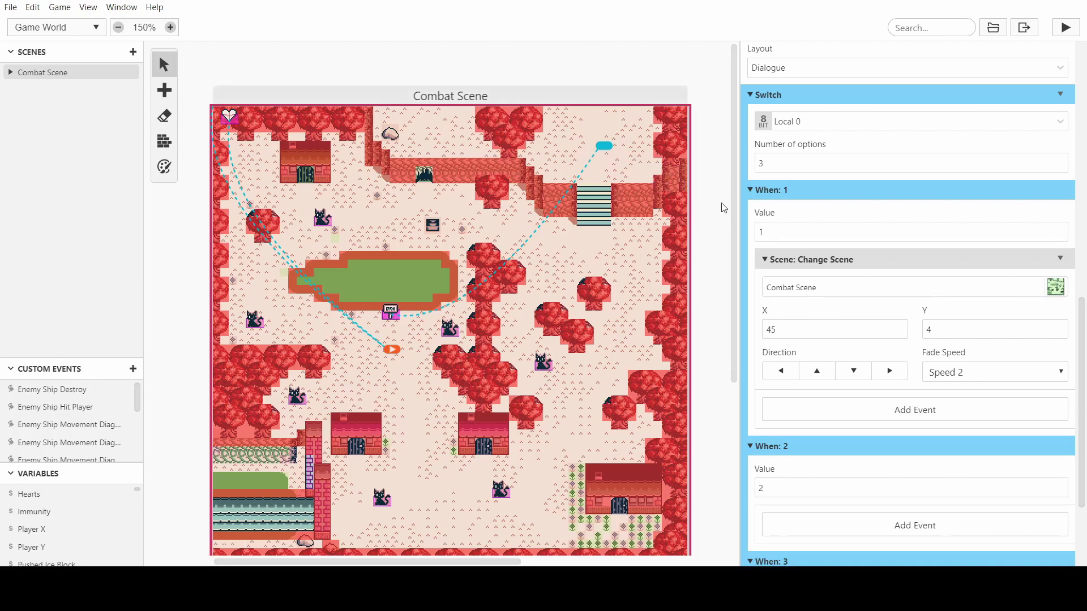
Make the player arrive facing down with fade Speed 4
click(857, 380)
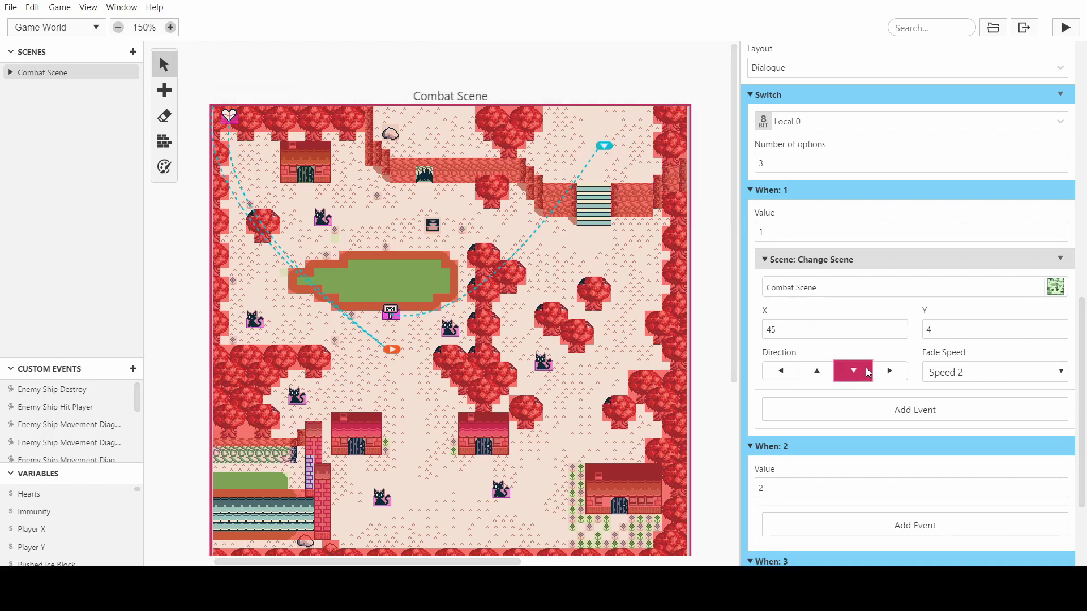
click(970, 379)
key(Down)
key(Down)
click(918, 392)
Add an Actor: Set Position event under When: 1 that moves the Player
click(923, 411)
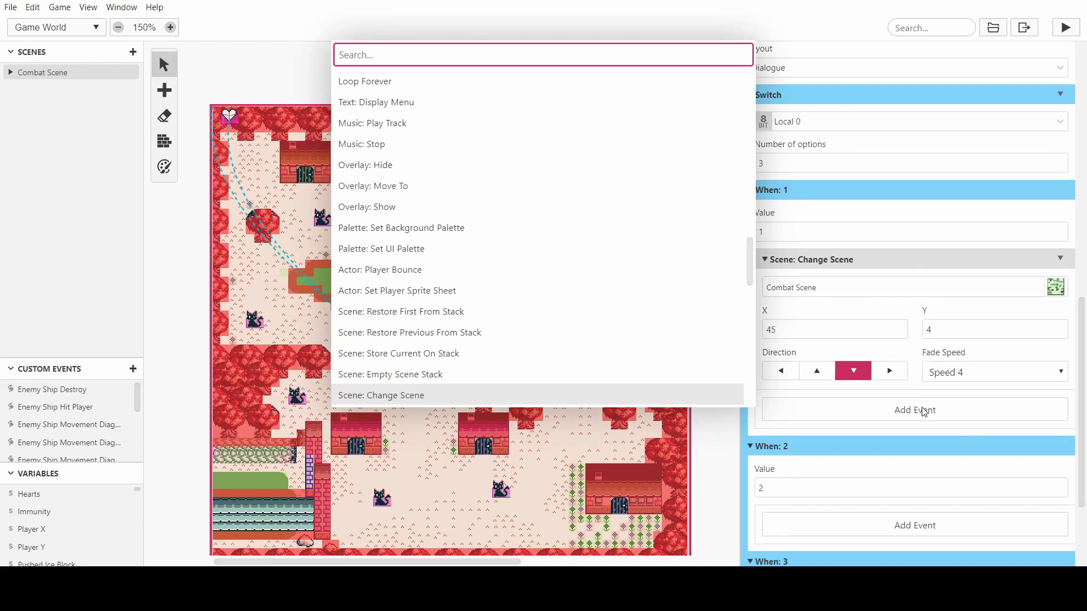
text(set)
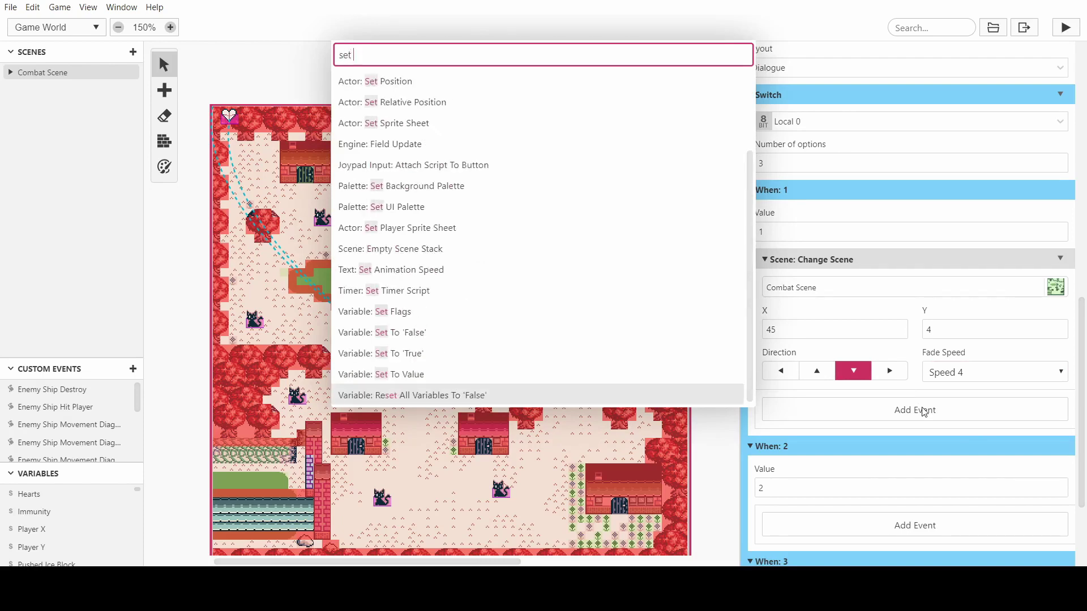
key(Up)
key(Up)
key(Up)
key(Up)
key(Up)
key(Up)
key(Up)
key(Up)
key(Up)
key(Up)
key(Up)
key(Up)
key(Up)
key(Up)
key(Up)
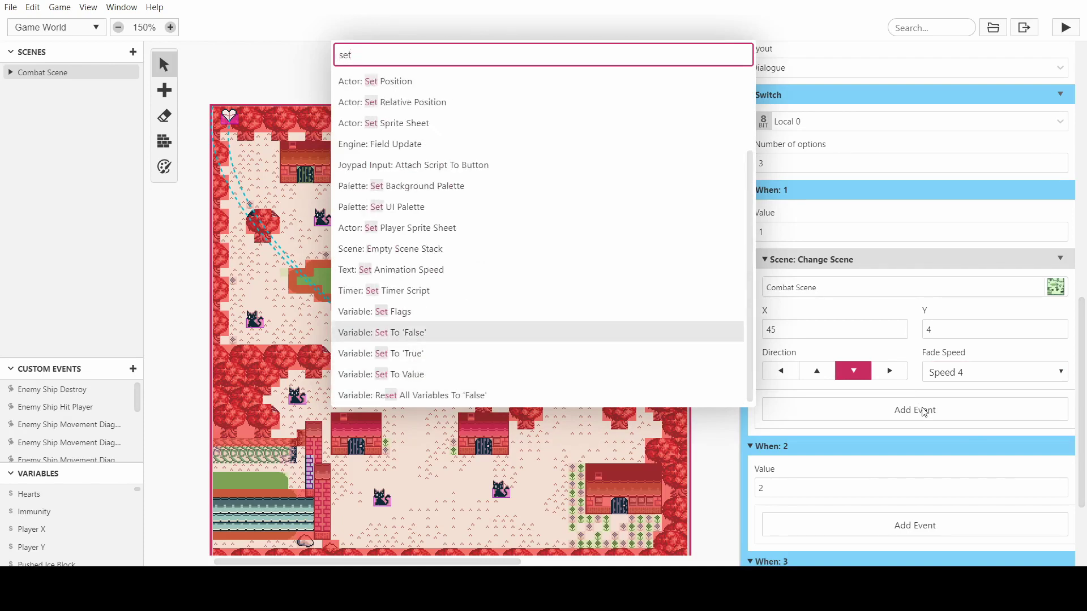
key(Return)
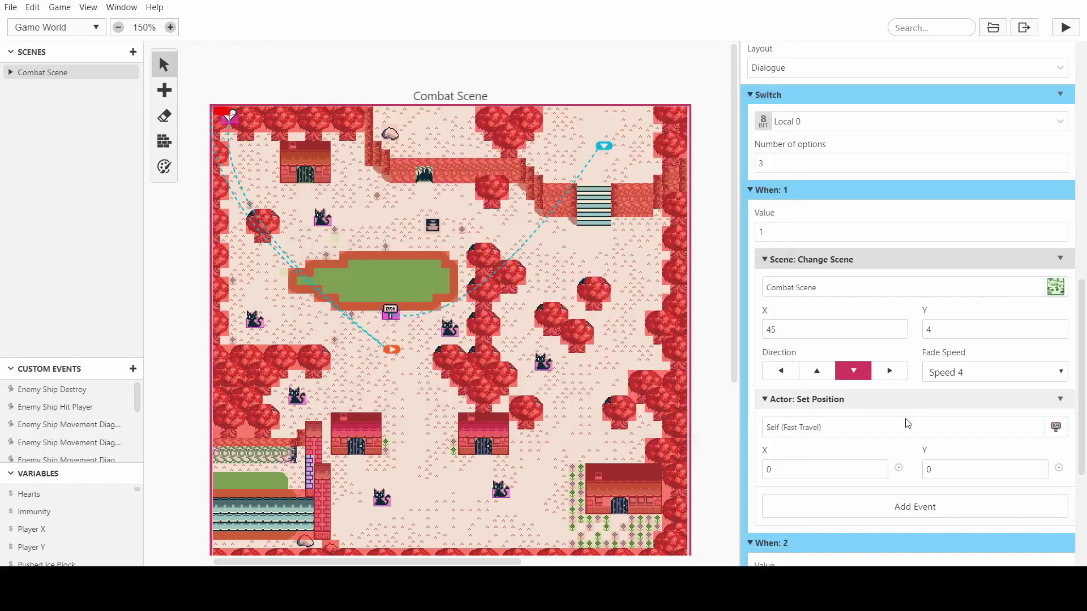
scroll(883, 408, down, 1)
click(860, 361)
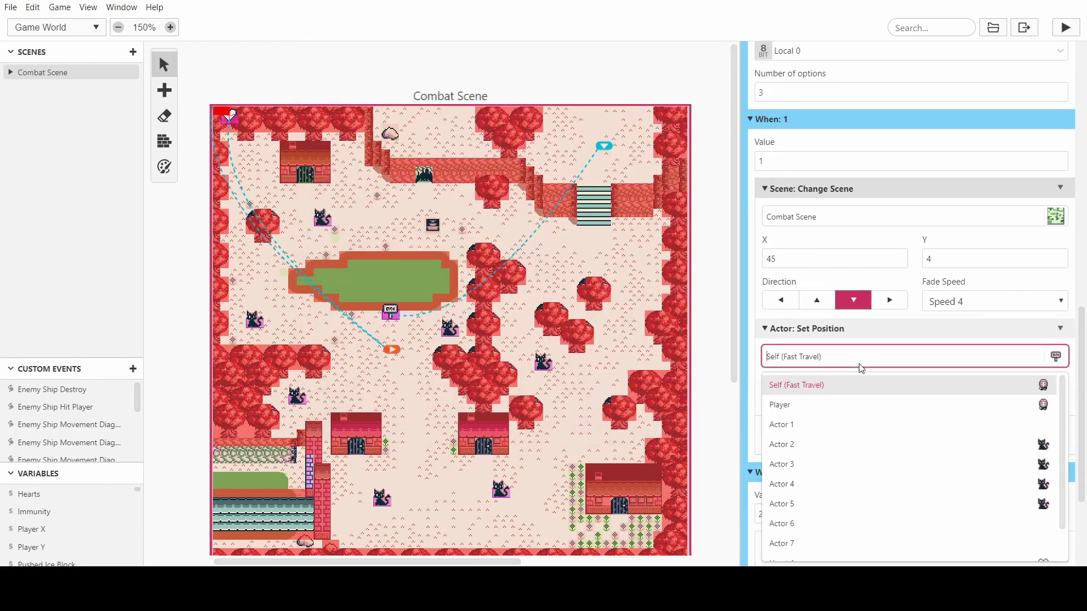
click(845, 399)
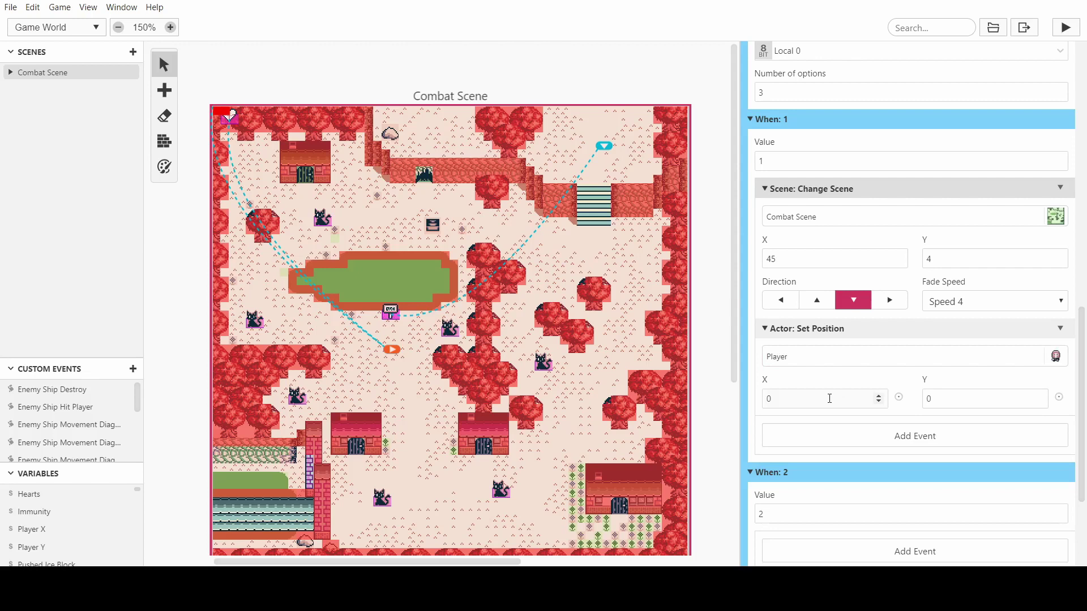
Set the Player's target position to X 45, Y 4
click(829, 399)
key(BackSpace)
text(45)
key(Tab)
text(4)
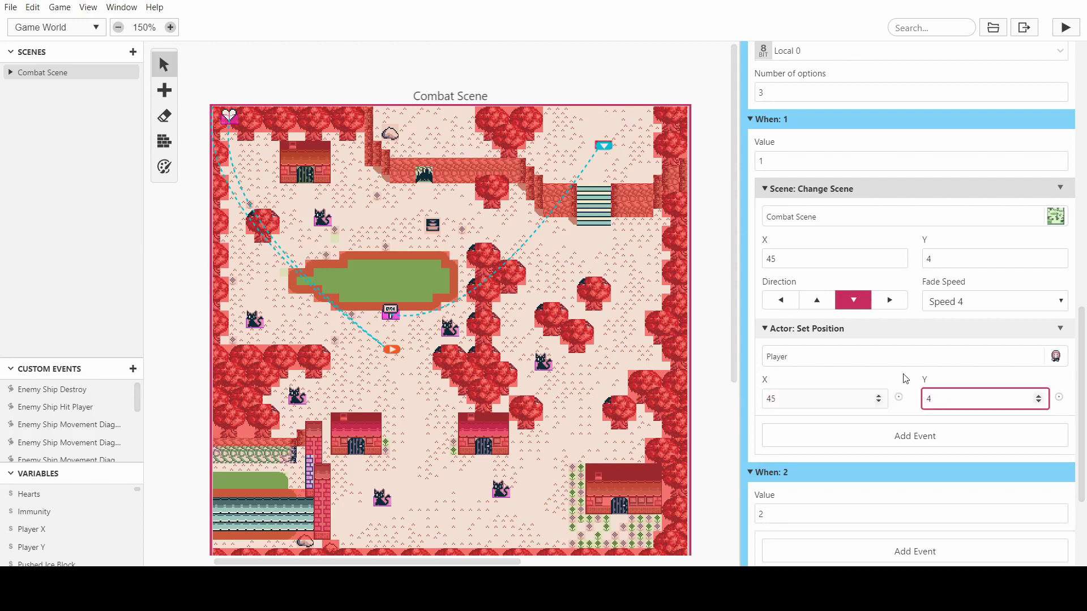
click(940, 377)
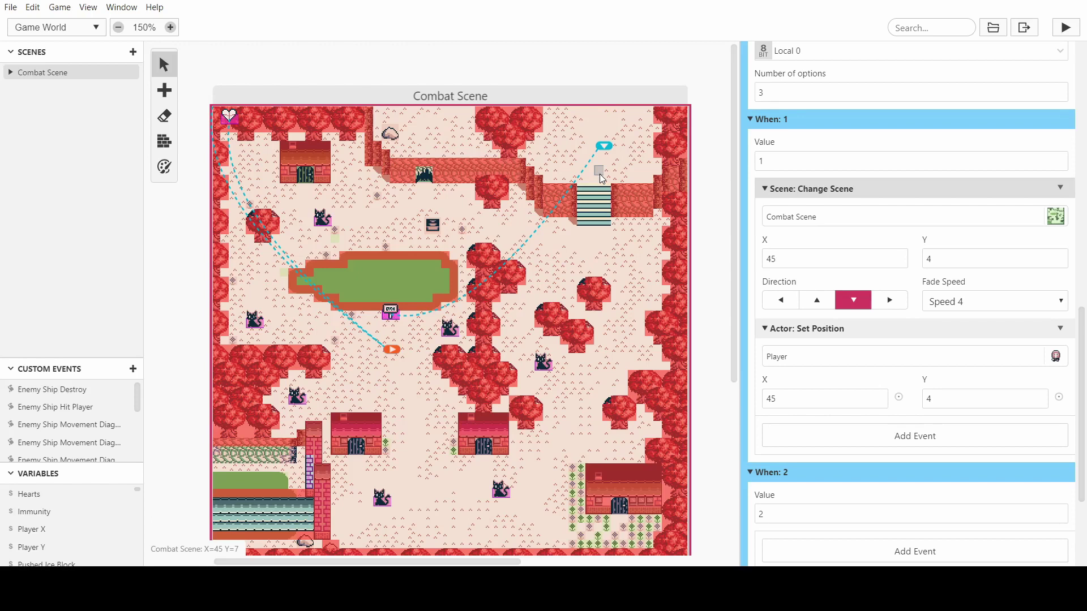
Add a Variable: Math Functions event to Combat Scene's init script targeting Variable 19
click(575, 151)
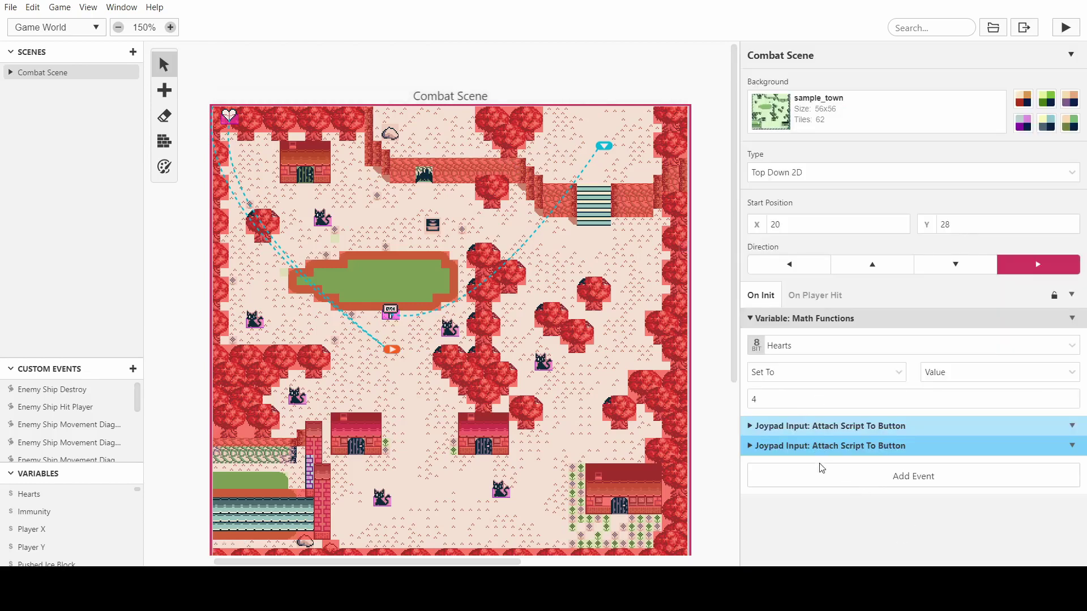
click(823, 479)
text(math)
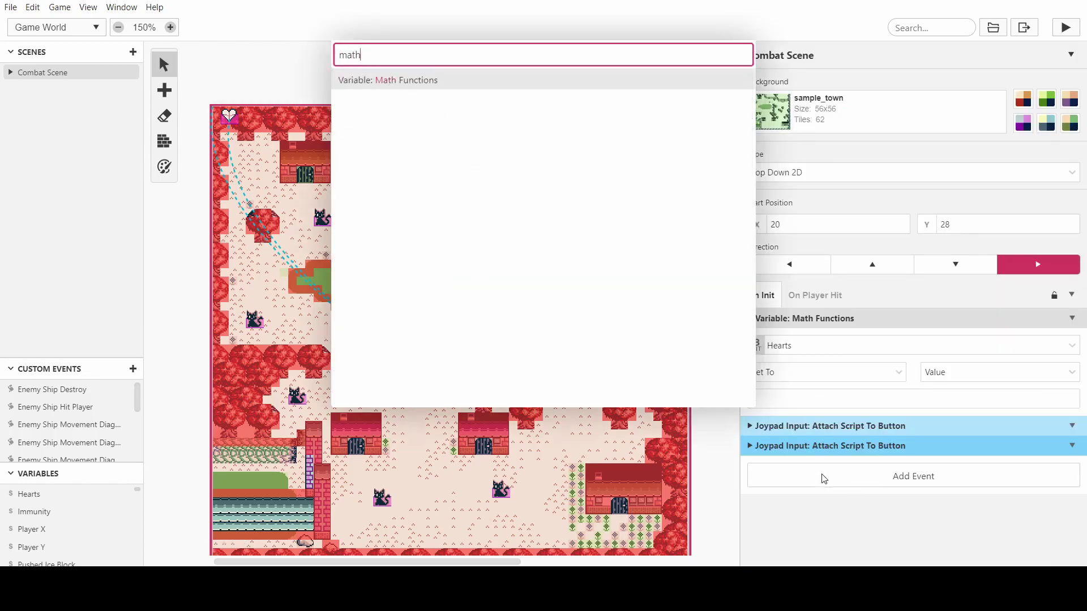
key(Return)
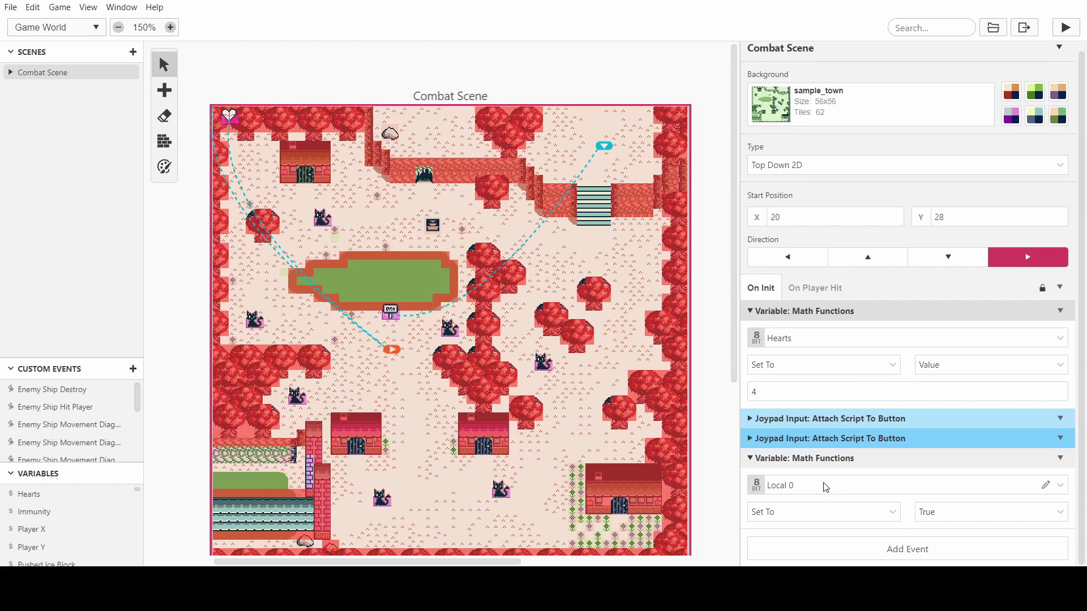
click(826, 487)
scroll(835, 385, down, 8)
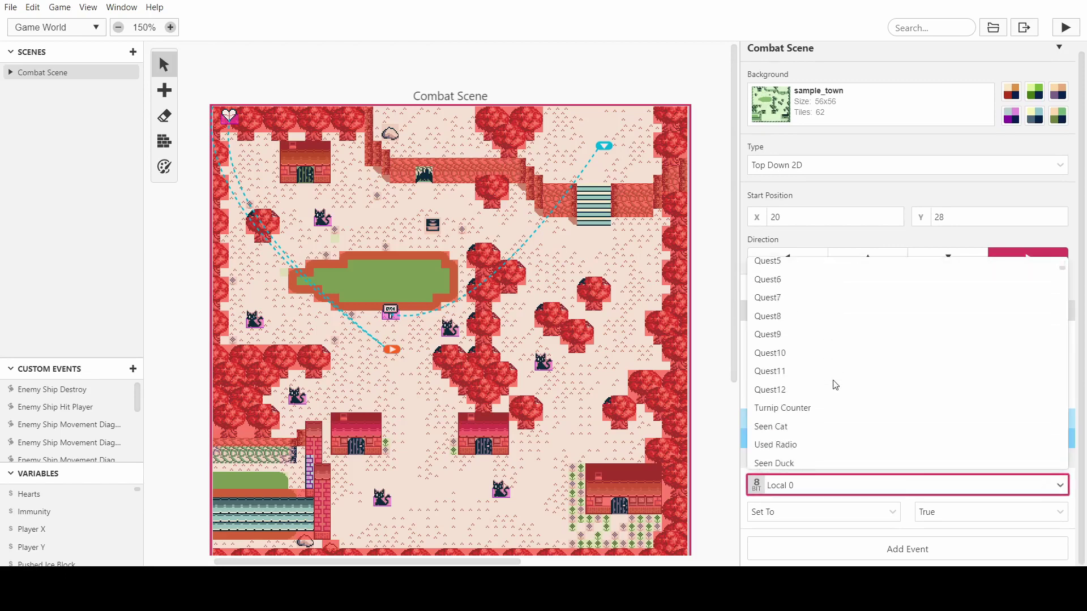
scroll(834, 383, down, 2)
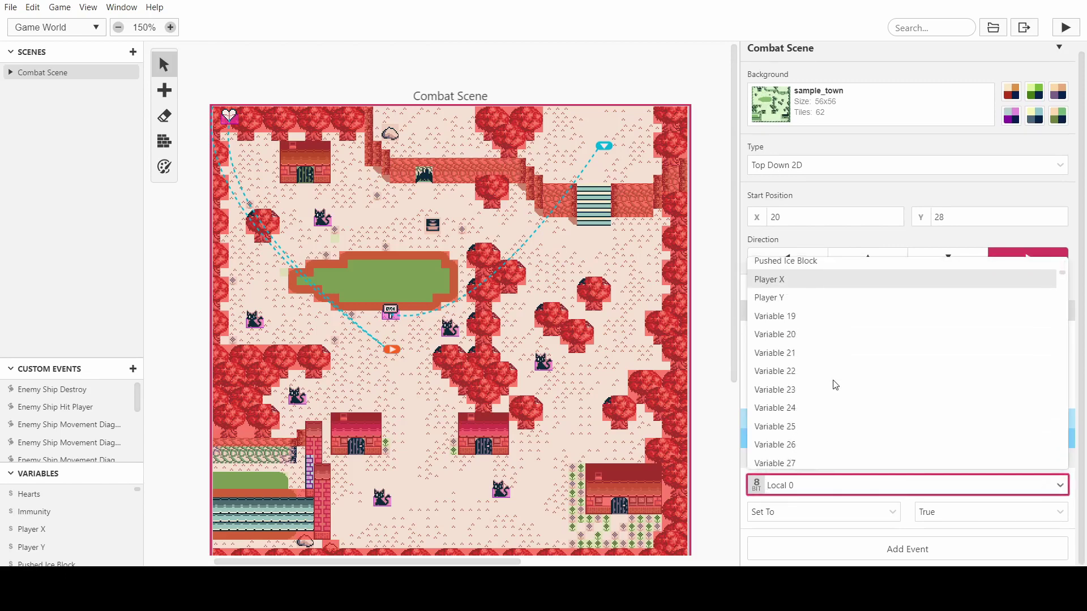
click(817, 317)
Rename Variable 19 to Current Map and set it to value 1
click(1056, 485)
text(Current Map)
click(844, 515)
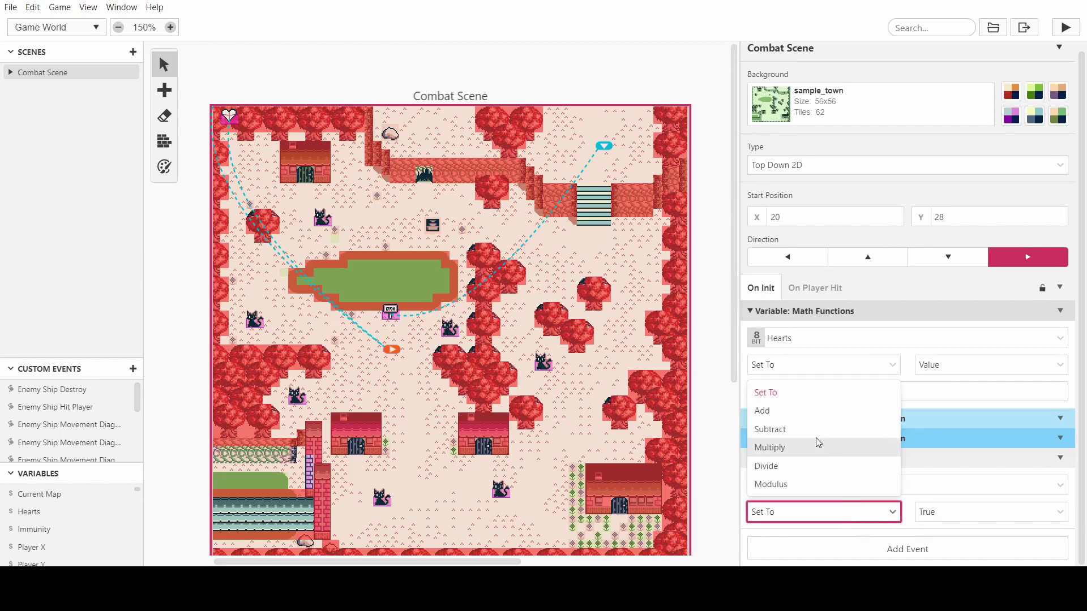
click(961, 512)
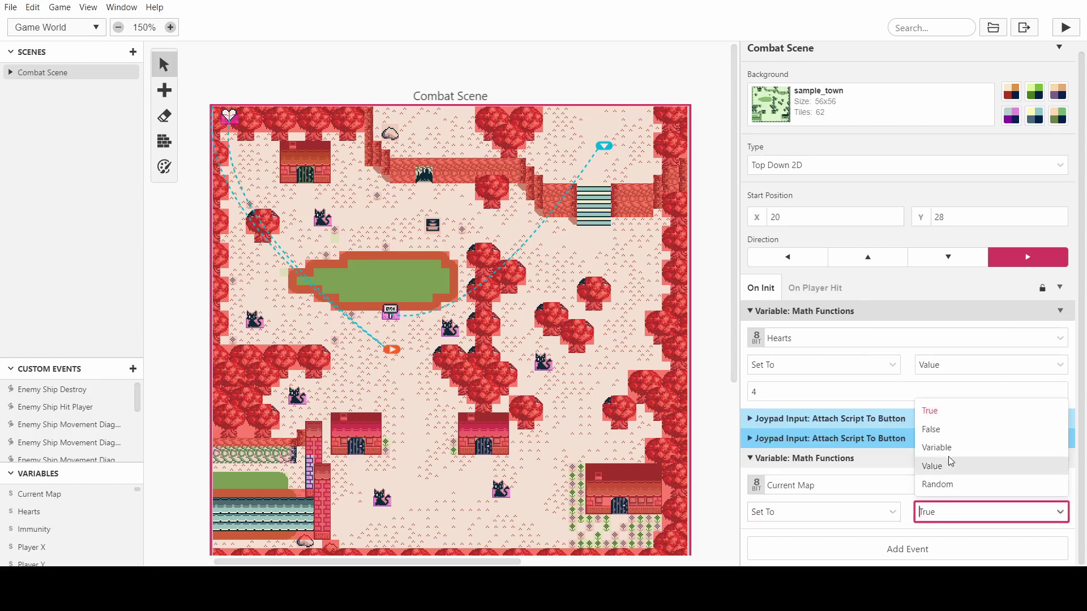
click(946, 461)
scroll(878, 456, down, 1)
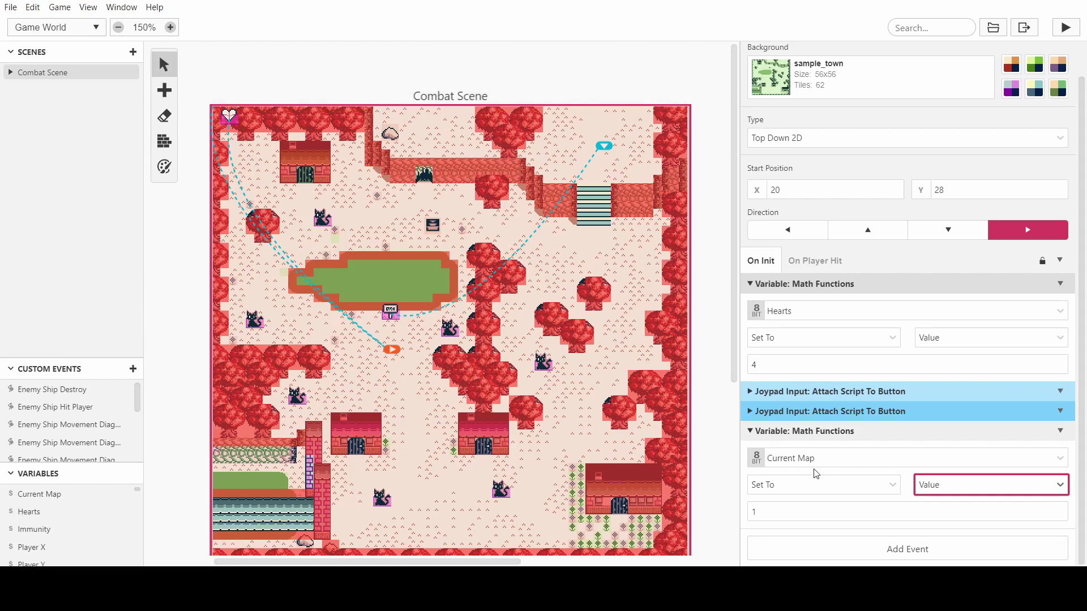
Add an If Variable Compare With Value event to the Fast Travel signpost's first case
click(387, 316)
scroll(870, 408, down, 6)
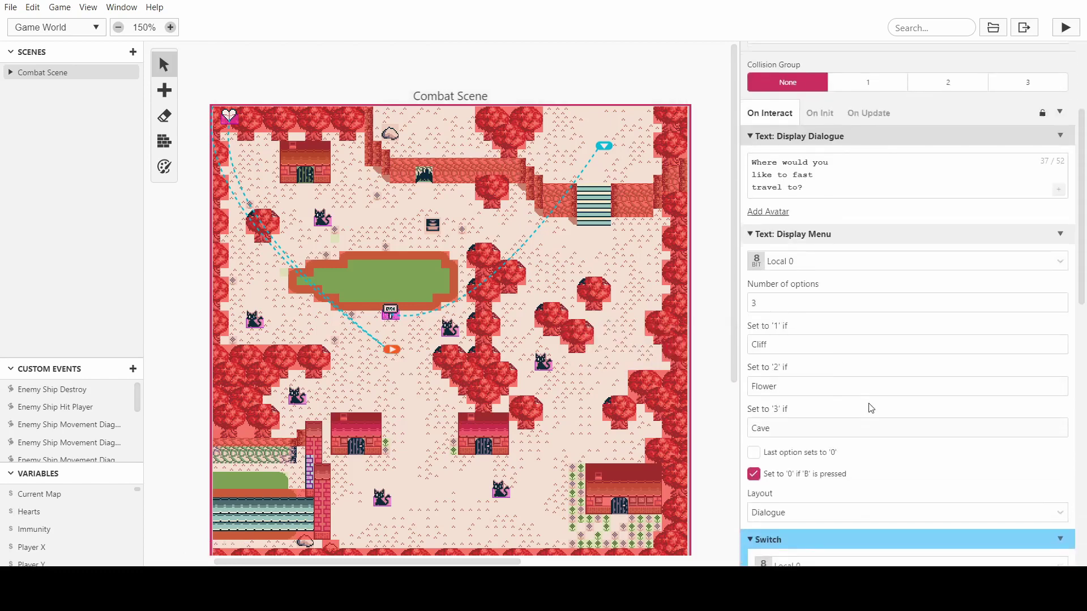
scroll(870, 408, down, 6)
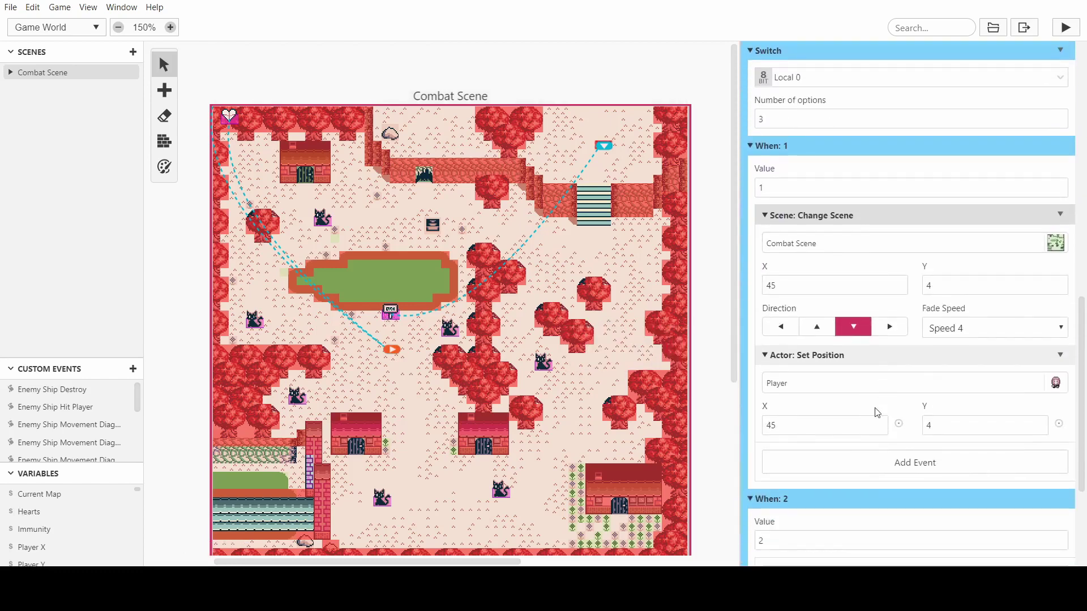
click(843, 465)
text(if)
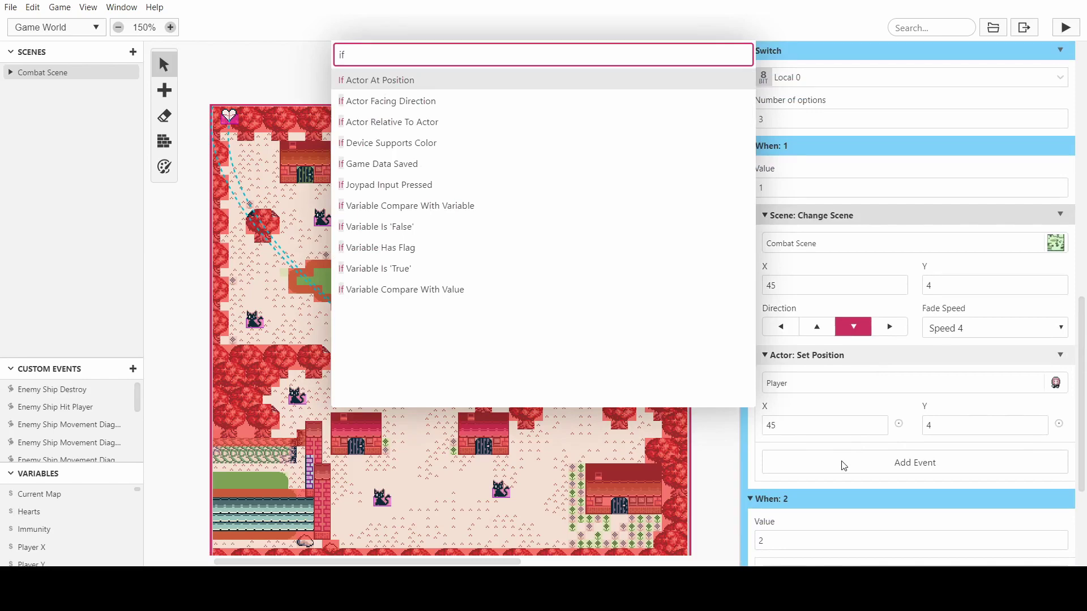
text( val)
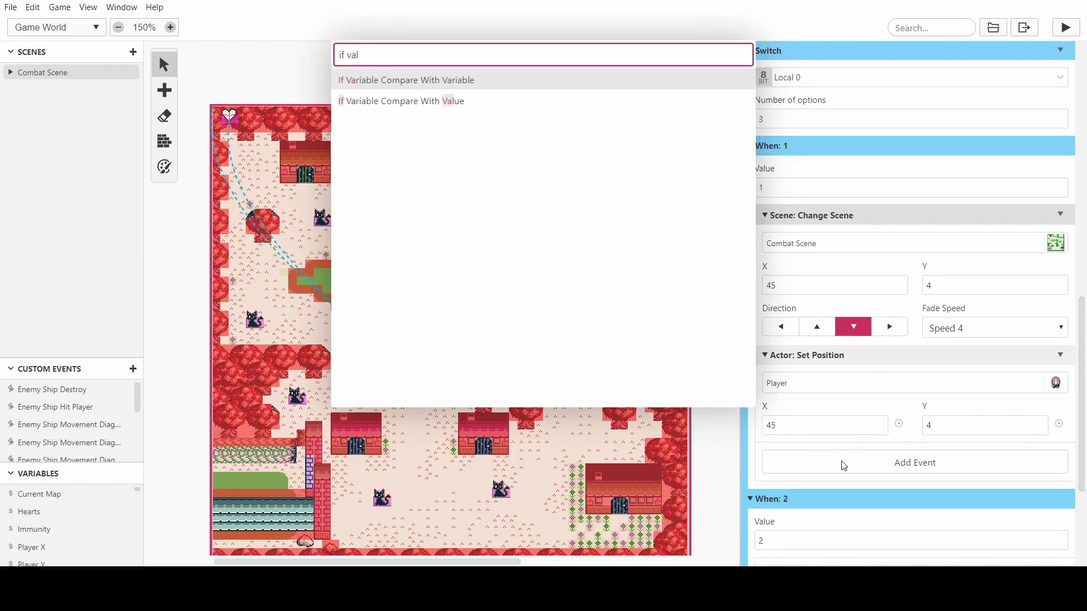
key(Down)
key(Return)
Check Current Map equals 1, with Set Position in If and Change Scene in Else
scroll(841, 461, down, 2)
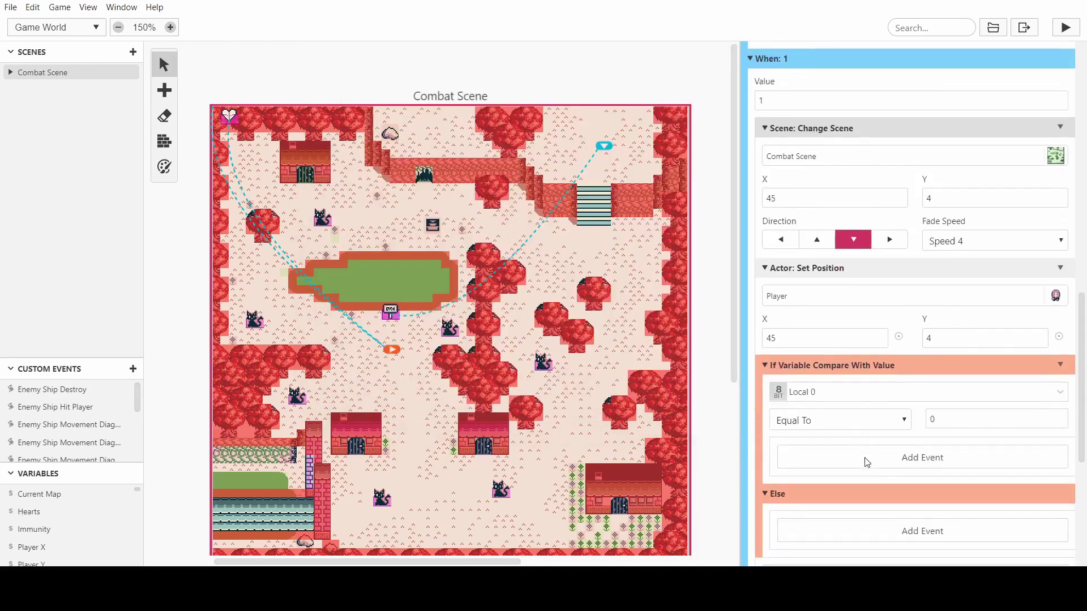
click(822, 391)
text(cu)
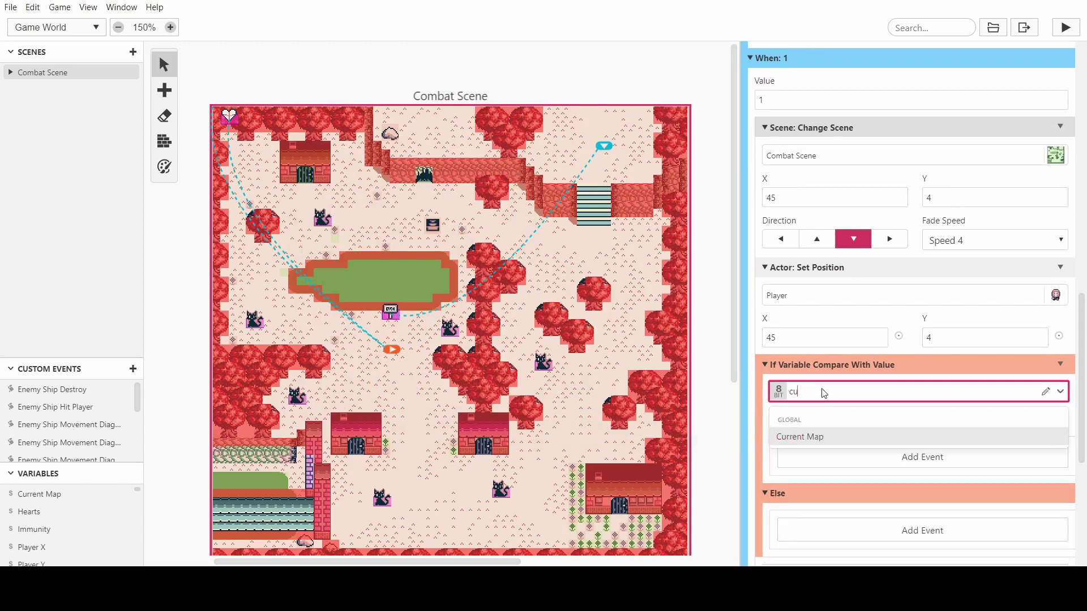
click(828, 434)
click(1058, 415)
drag(950, 270, 920, 368)
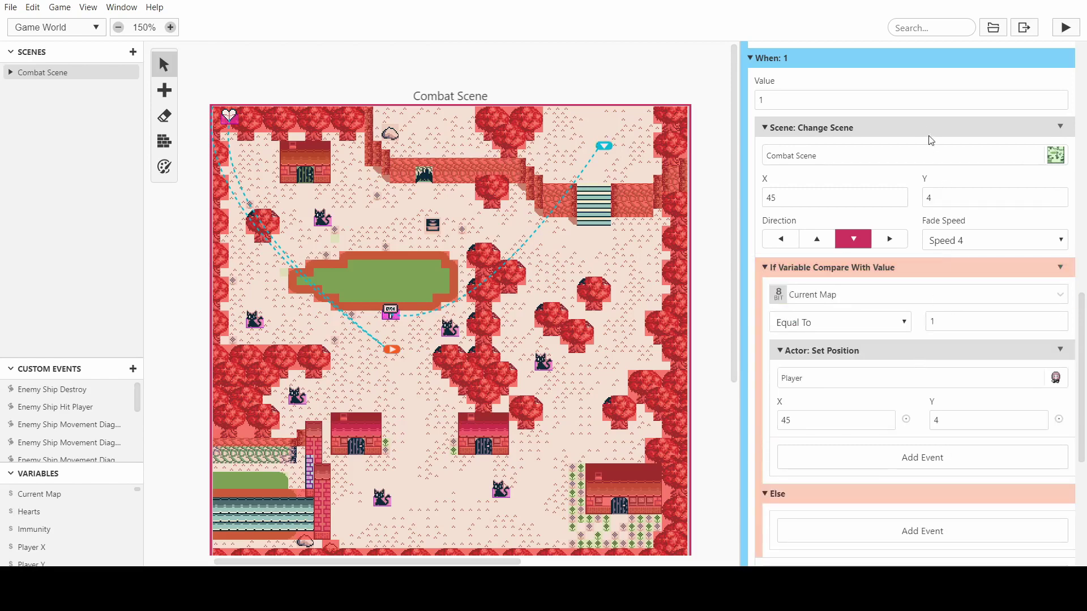
drag(924, 131, 900, 383)
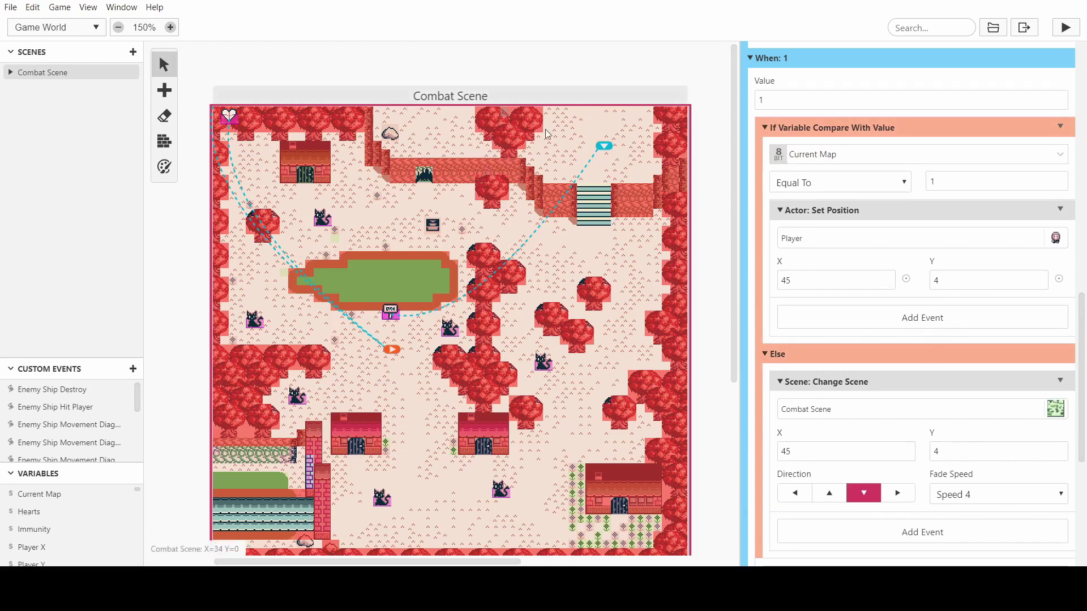
scroll(480, 293, down, 2)
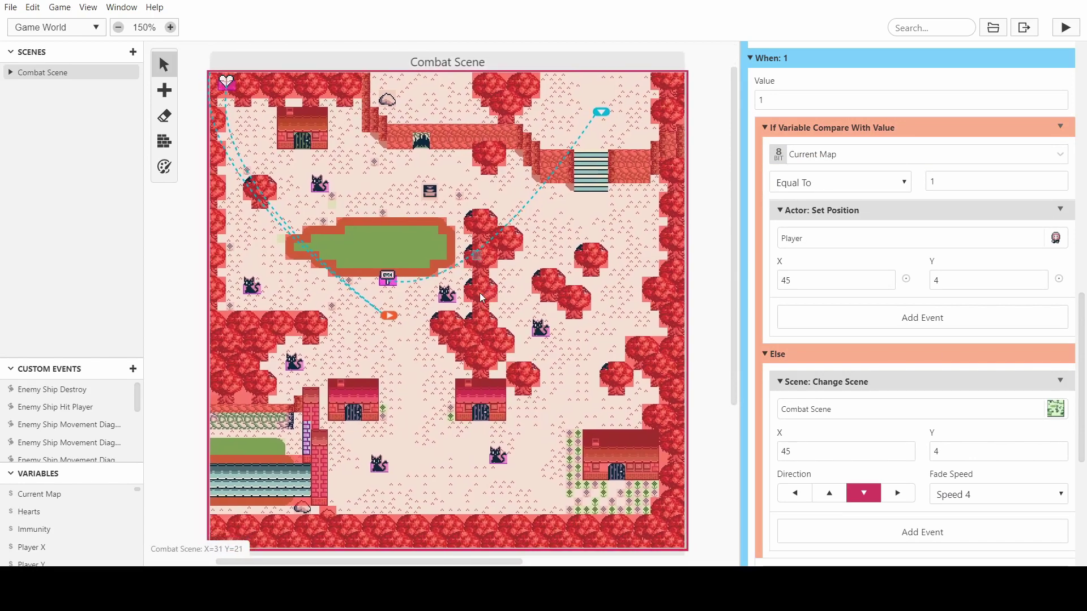
scroll(382, 306, left, 2)
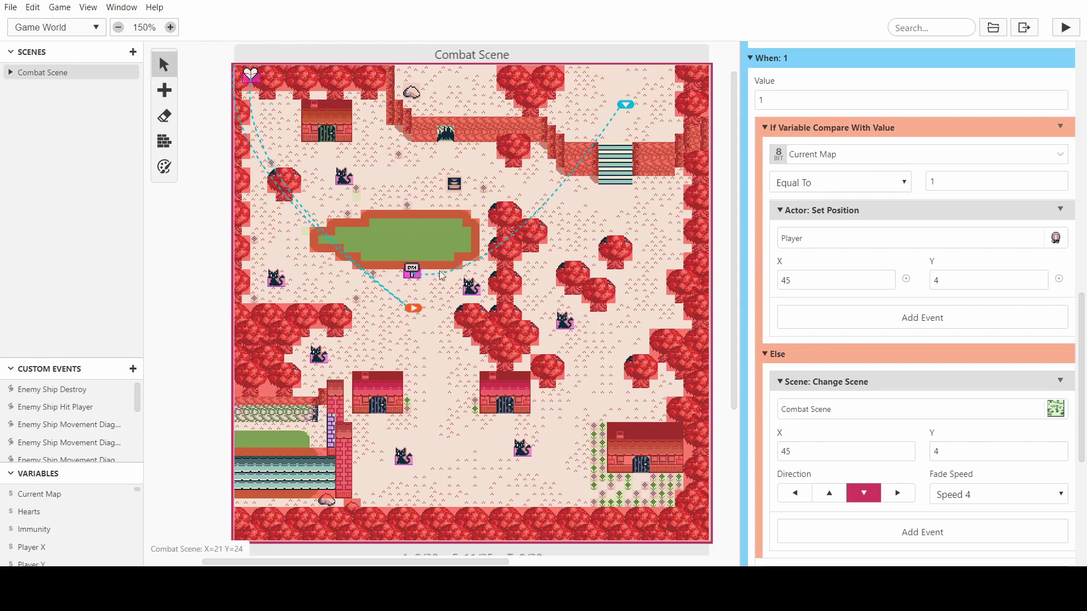
scroll(969, 273, down, 2)
scroll(969, 273, up, 5)
scroll(968, 274, up, 1)
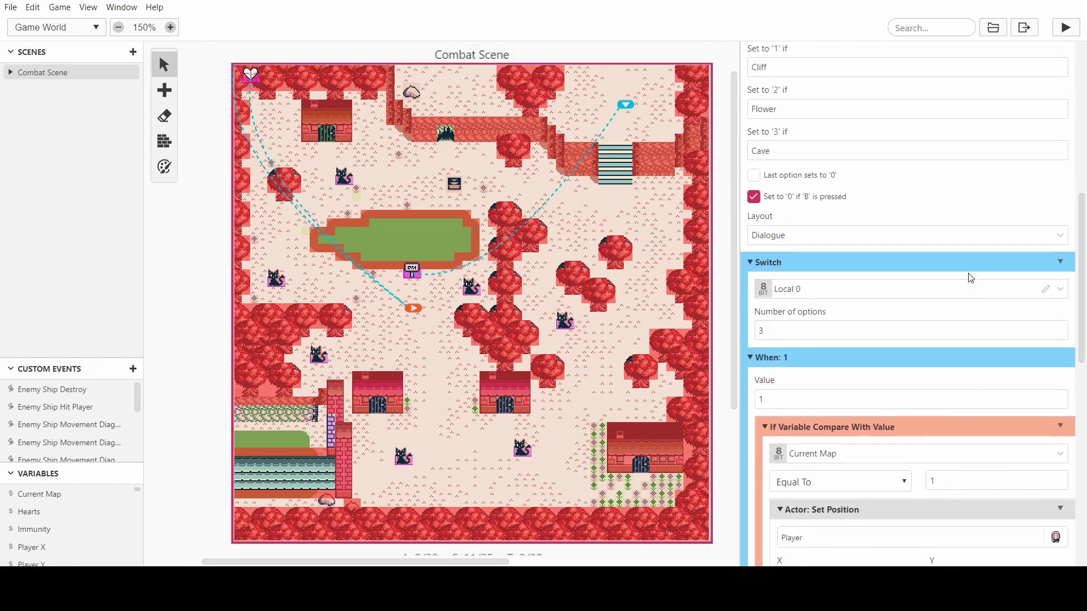
scroll(967, 273, down, 3)
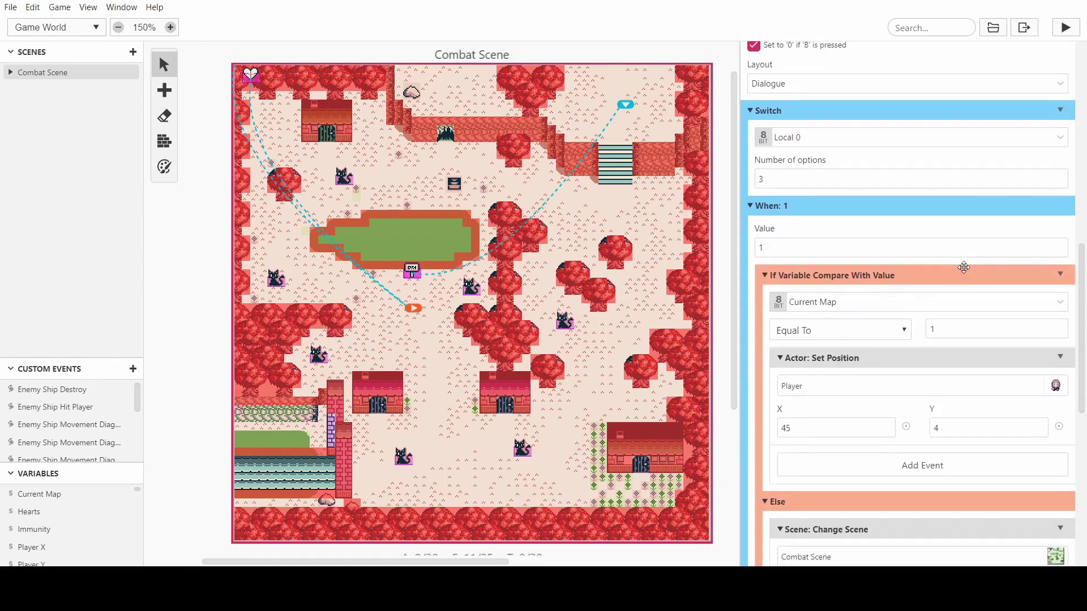
scroll(919, 274, down, 4)
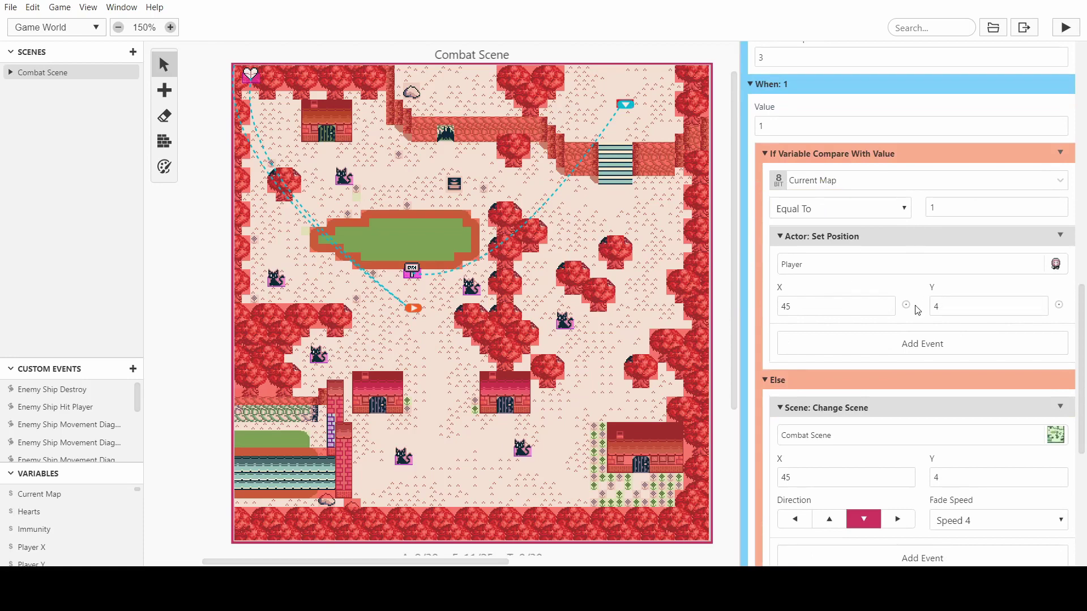
scroll(916, 306, down, 2)
scroll(915, 301, up, 6)
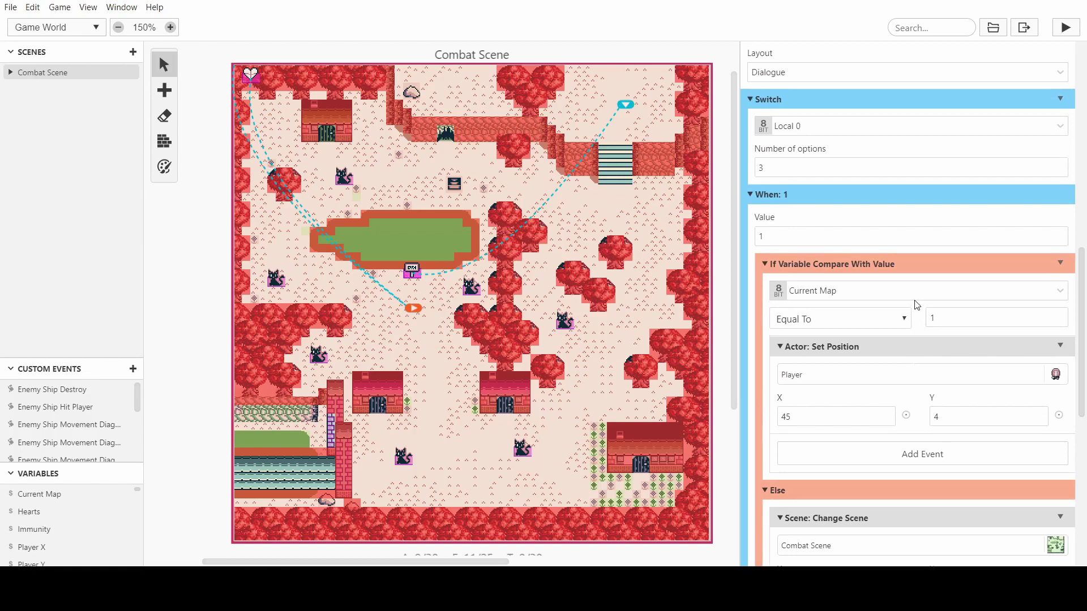
scroll(917, 305, down, 9)
scroll(917, 305, up, 9)
scroll(917, 305, down, 1)
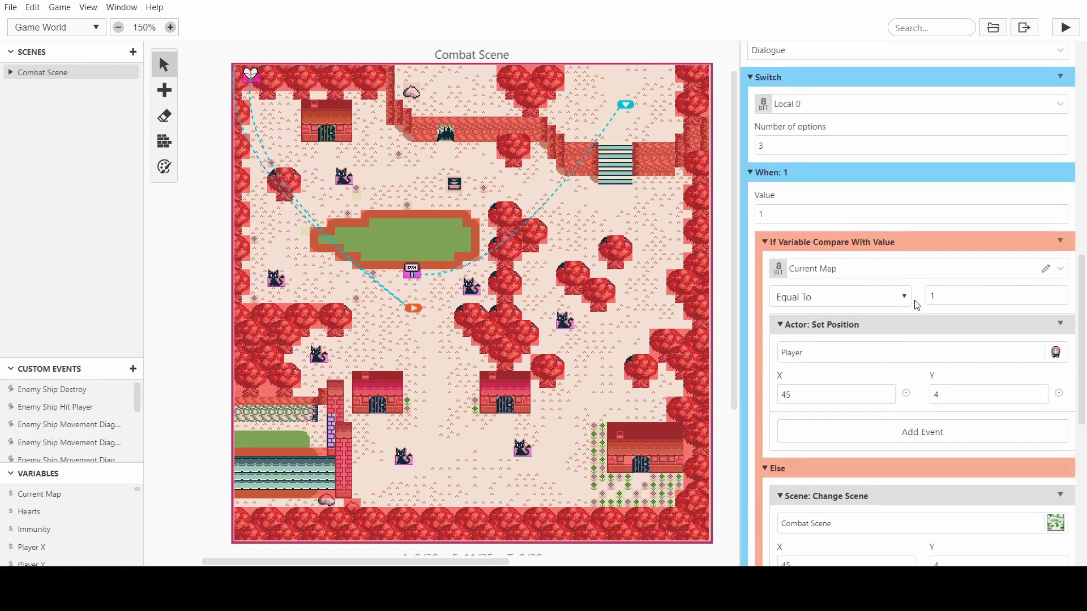
Copy the Current Map check event and paste it into the When: 2 case
click(1060, 238)
click(1013, 323)
scroll(918, 397, down, 10)
scroll(918, 395, down, 4)
alt+click(916, 387)
scroll(878, 401, down, 3)
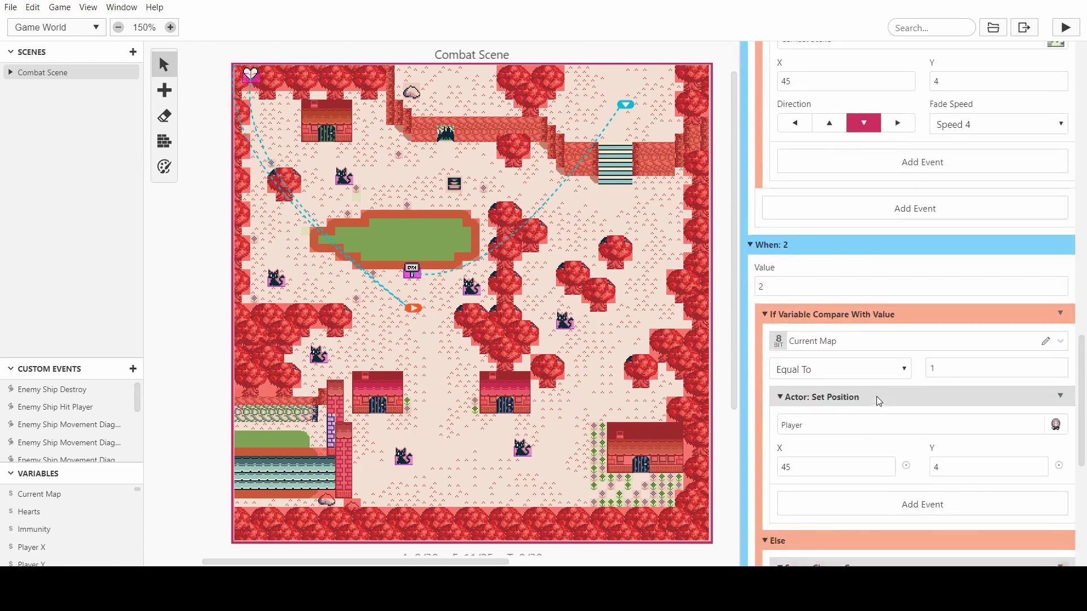
scroll(878, 401, down, 4)
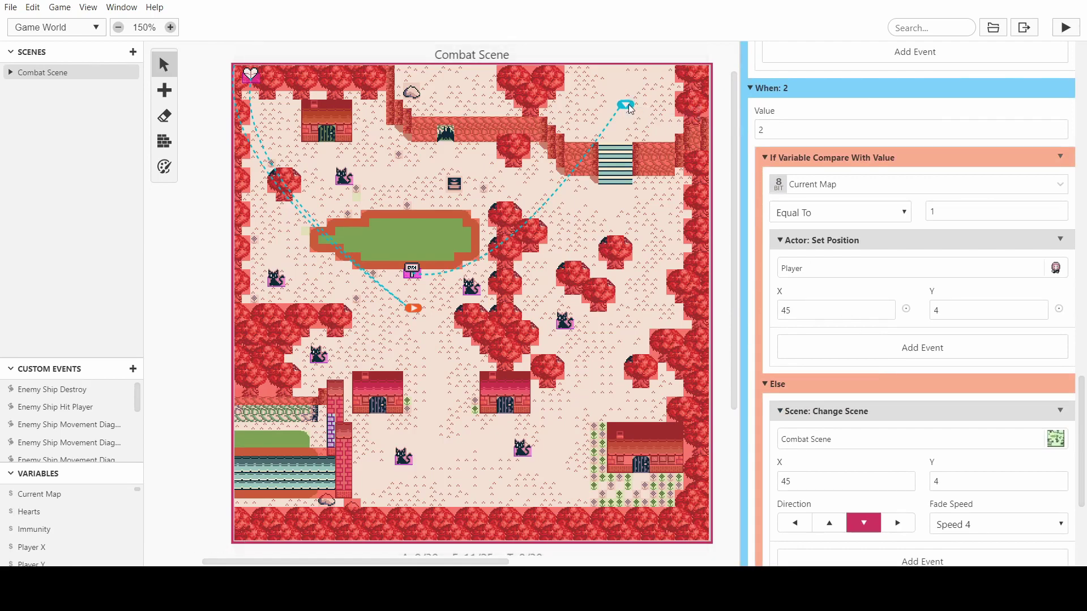
Keep the player's X at 45 and set the player's and Change Scene Y to 49
mouse_move(630, 108)
mouse_down()
mouse_move(649, 190)
mouse_move(639, 481)
mouse_up()
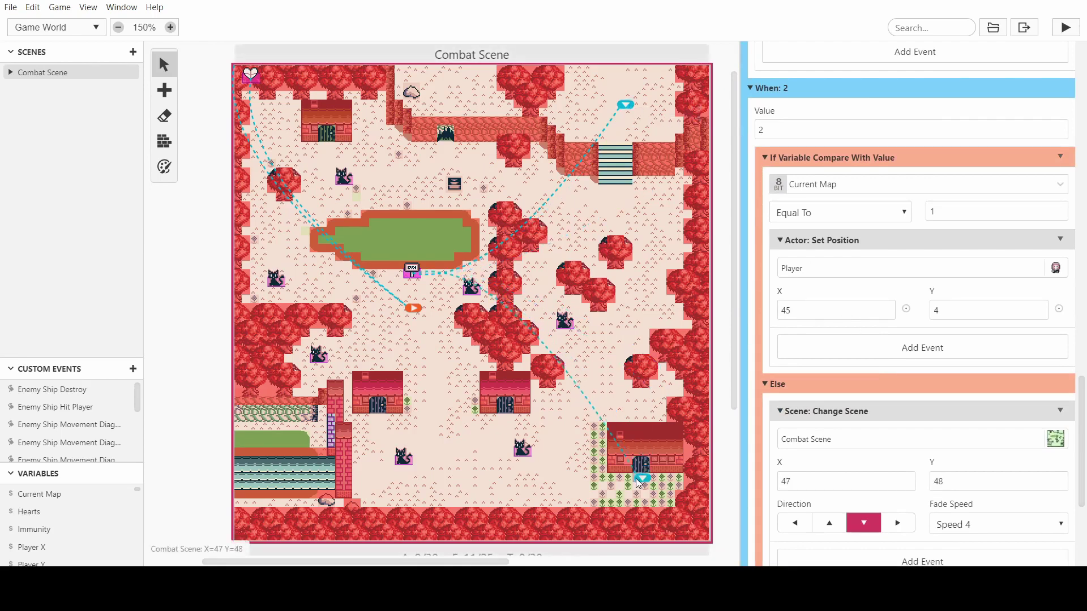
key(ctrl+z)
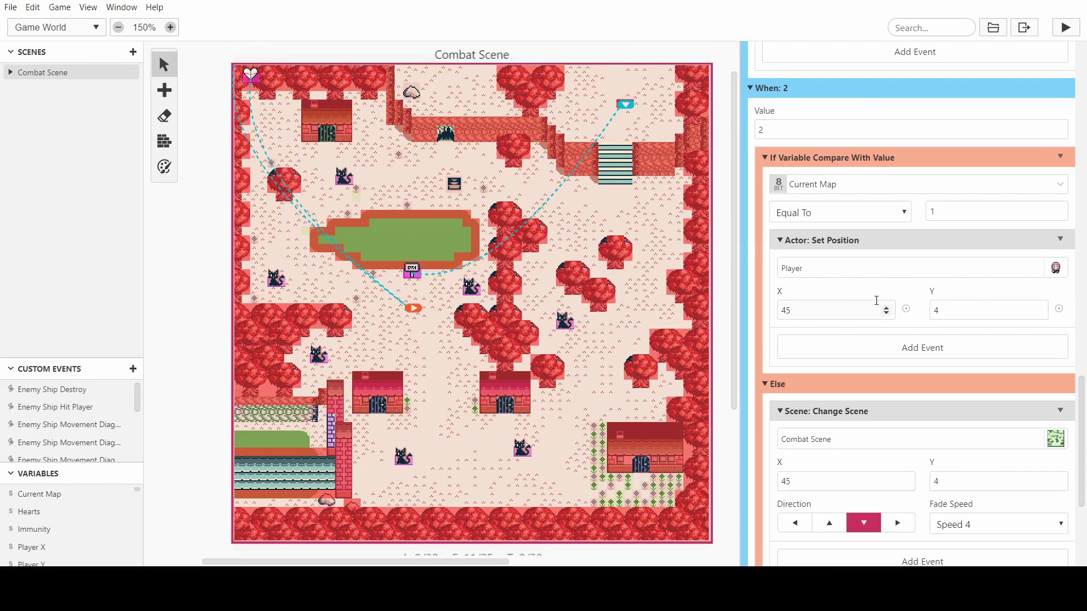
click(886, 309)
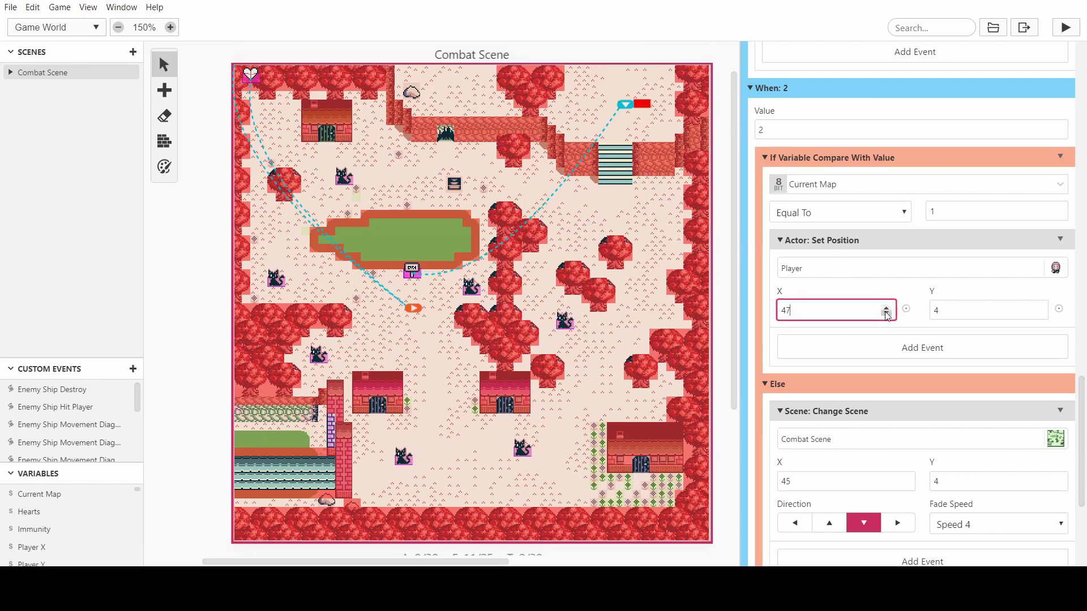
click(885, 313)
drag(1036, 310, 1036, 309)
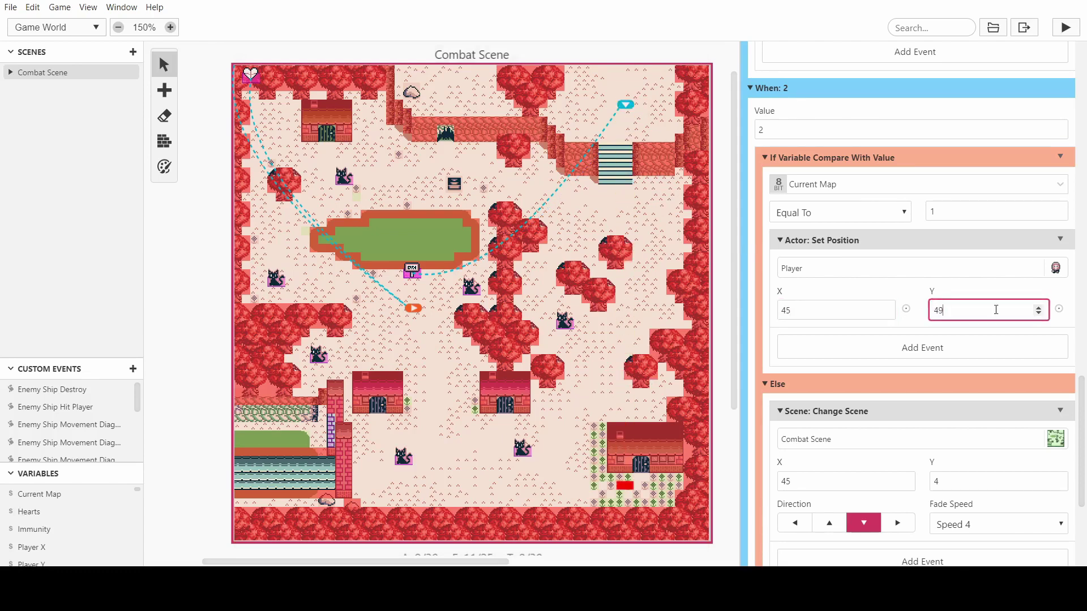
scroll(939, 294, down, 1)
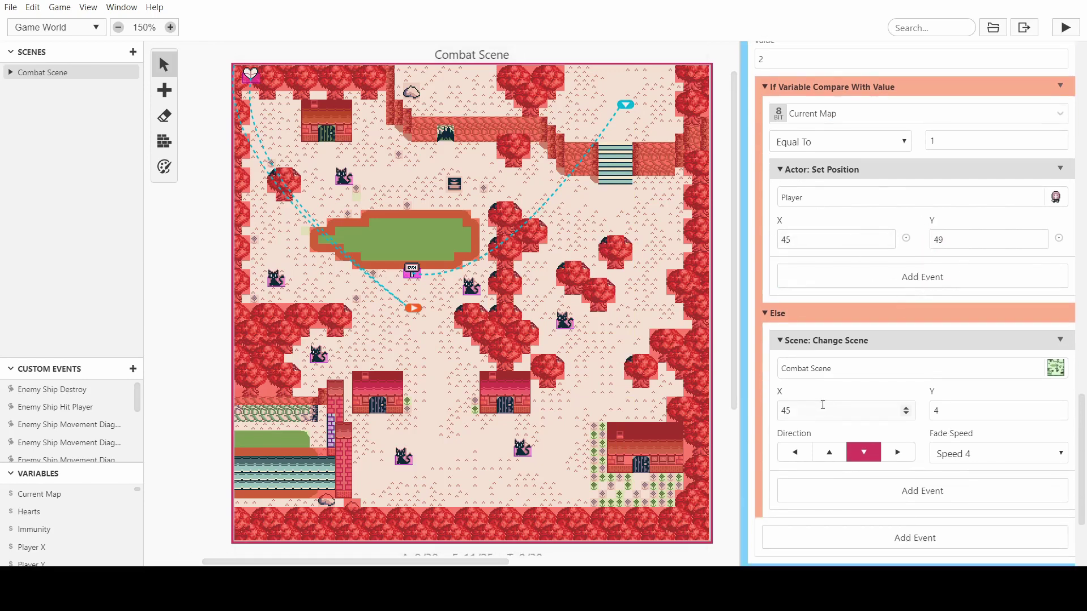
double_click(957, 412)
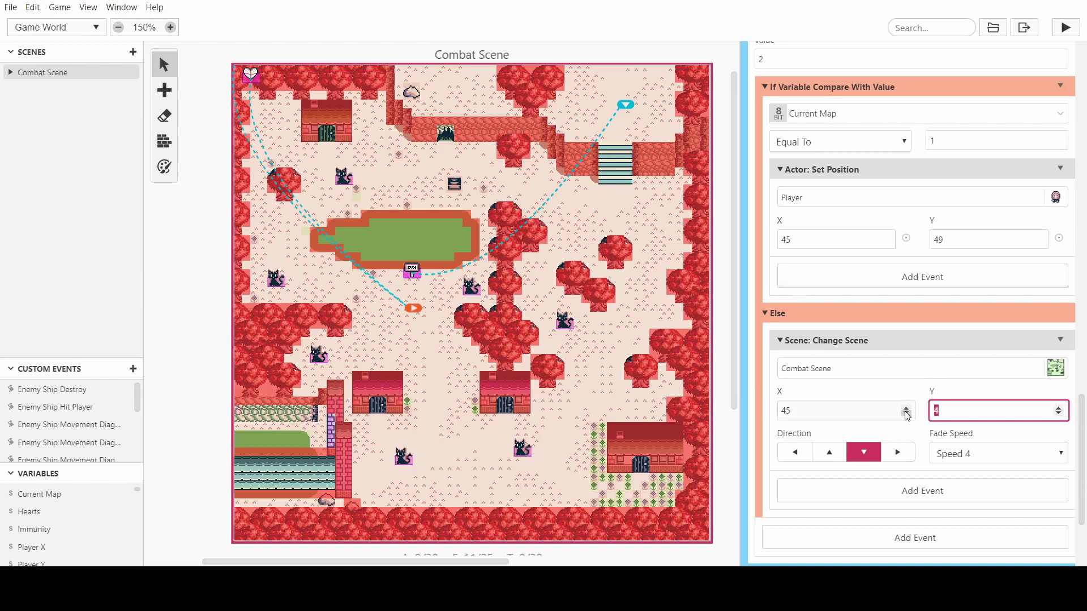
text(49)
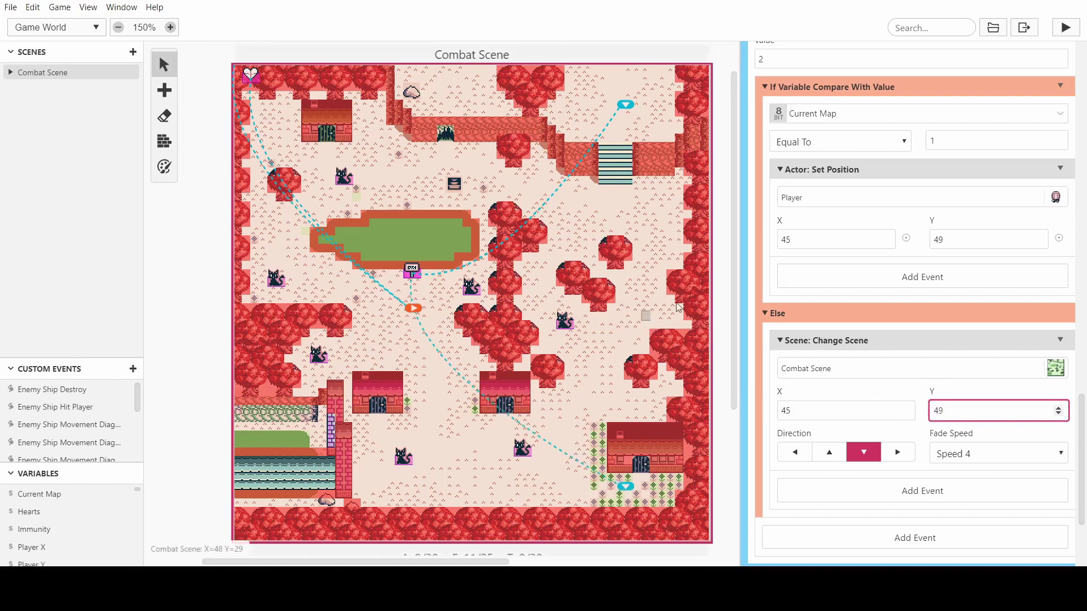
click(880, 300)
scroll(881, 300, up, 1)
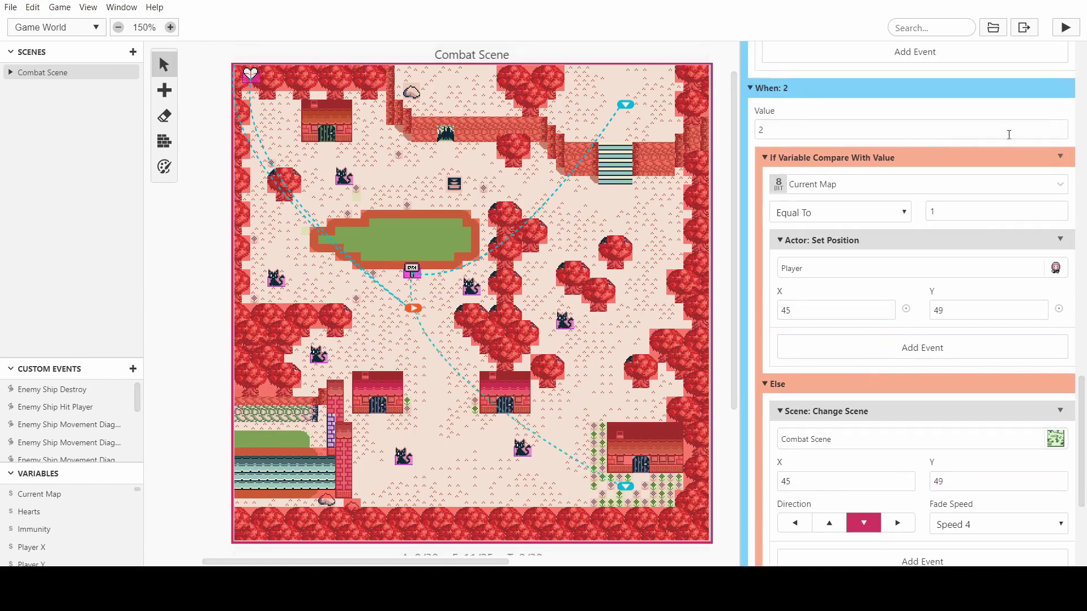
click(1060, 160)
Copy the When: 2 Current Map check and paste it into the When: 3 case
click(1010, 243)
scroll(886, 204, down, 3)
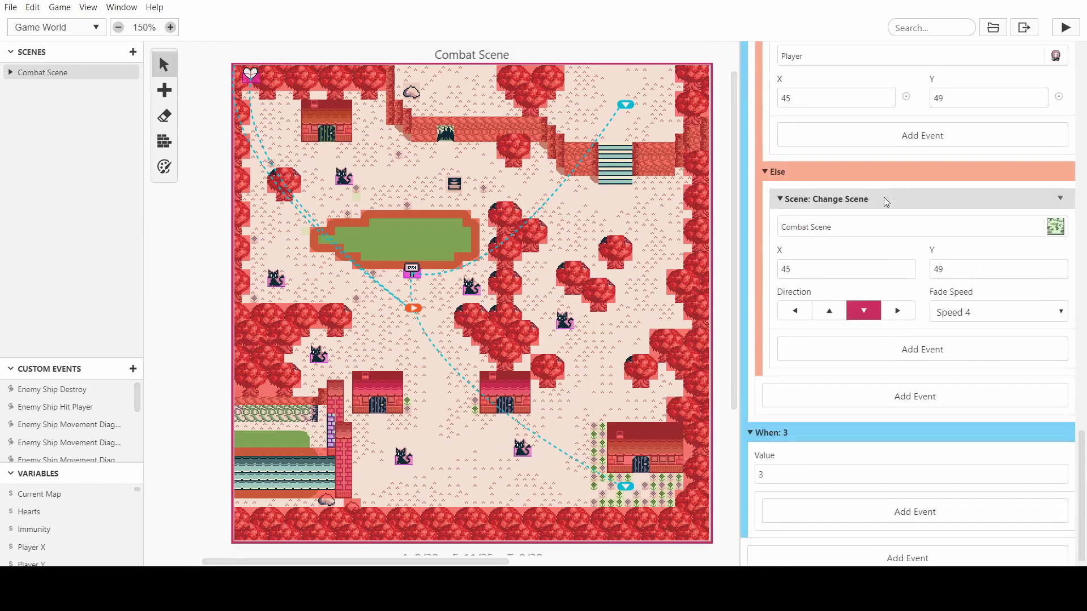
click(862, 506)
scroll(887, 331, down, 4)
scroll(887, 331, down, 1)
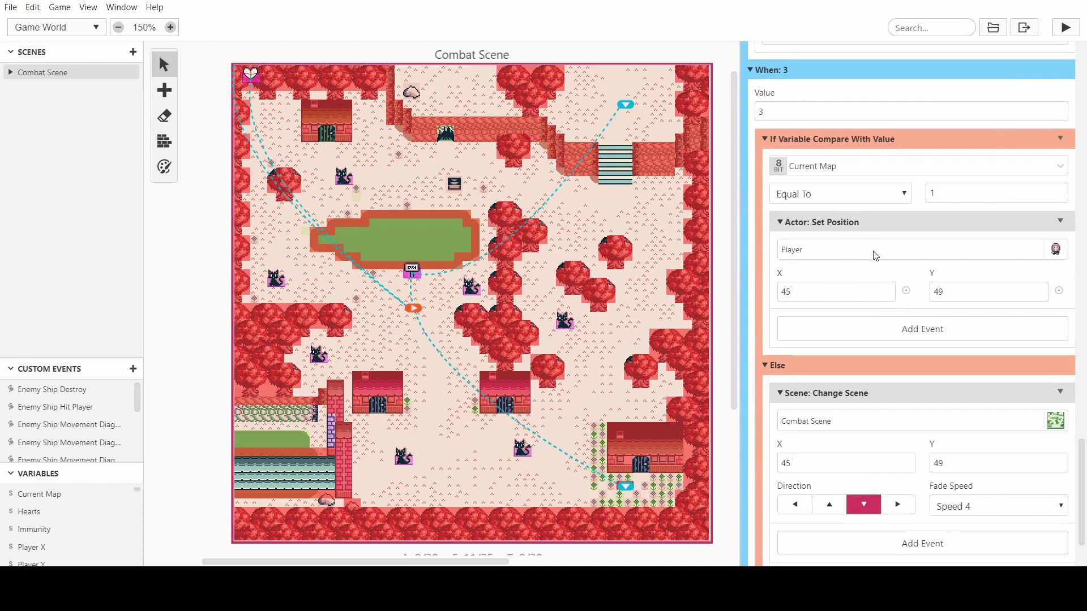
Move the scene-change destination to the cave entrance and set player position to X 24, Y 10
click(906, 459)
click(905, 460)
mouse_move(642, 485)
mouse_down()
mouse_move(504, 181)
mouse_move(452, 139)
mouse_move(447, 155)
mouse_up()
scroll(906, 368, down, 1)
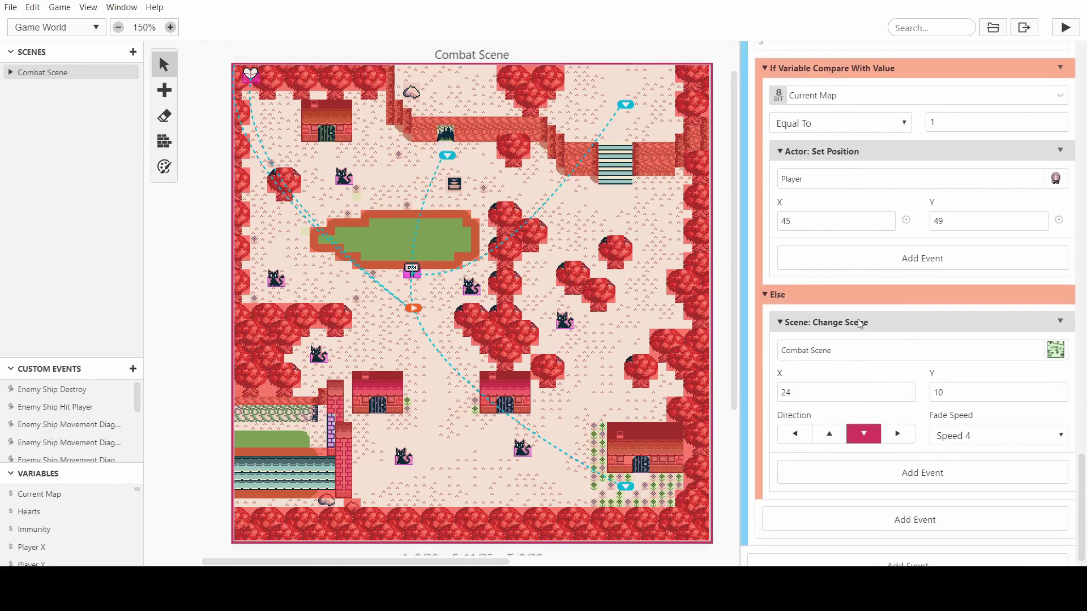
double_click(807, 220)
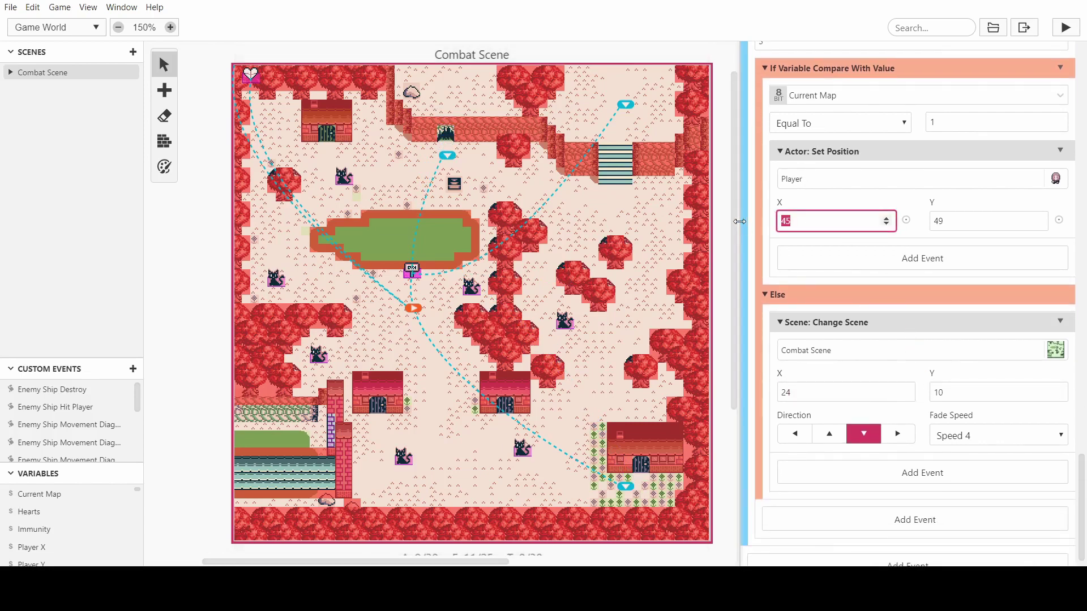
text(24)
key(Tab)
text(10)
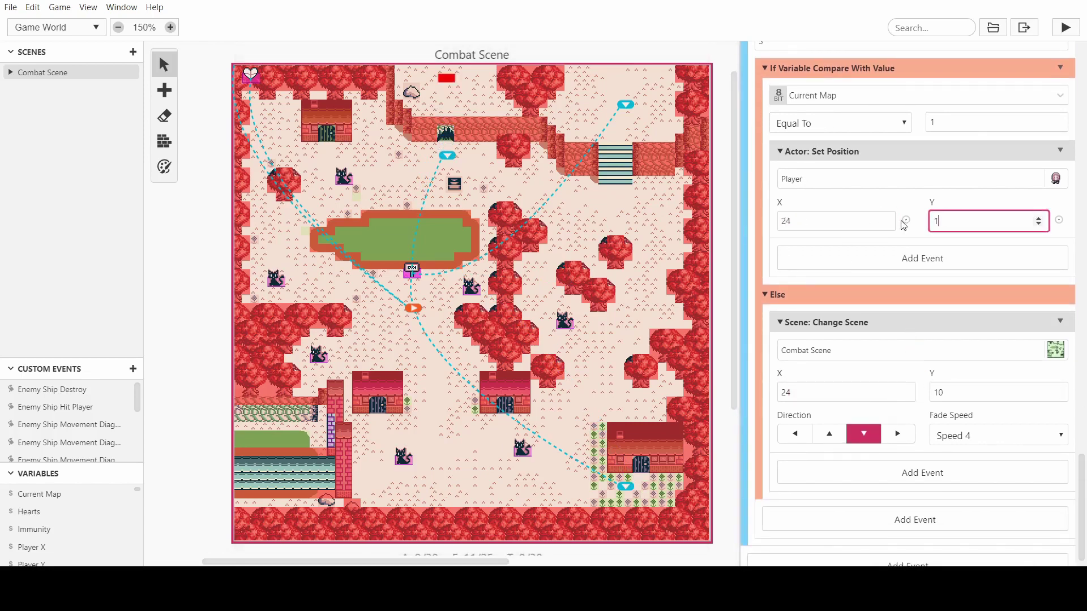
click(943, 198)
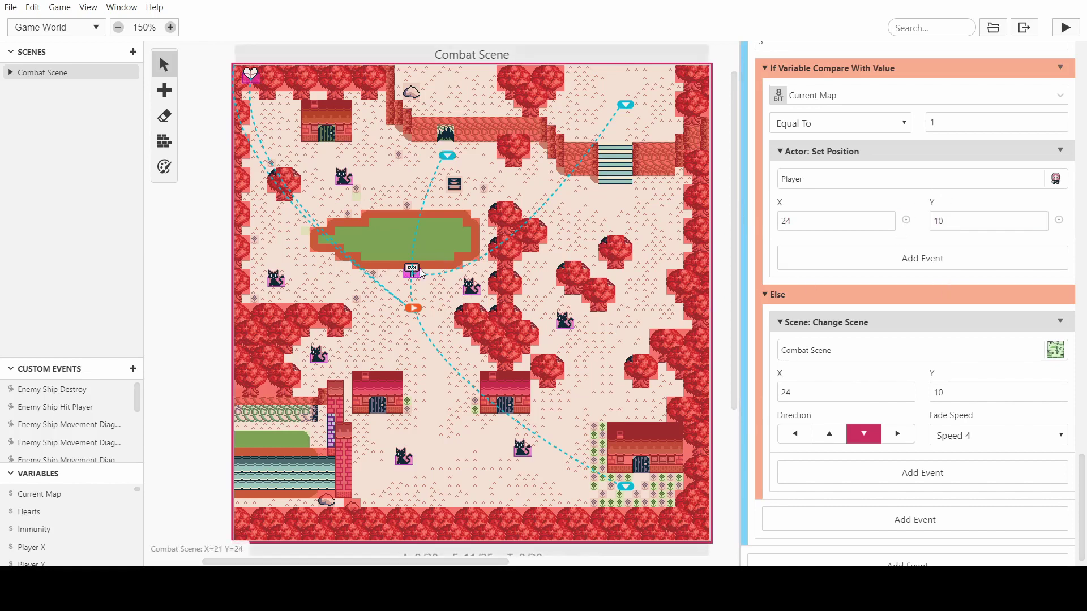
scroll(773, 243, up, 10)
scroll(776, 239, up, 10)
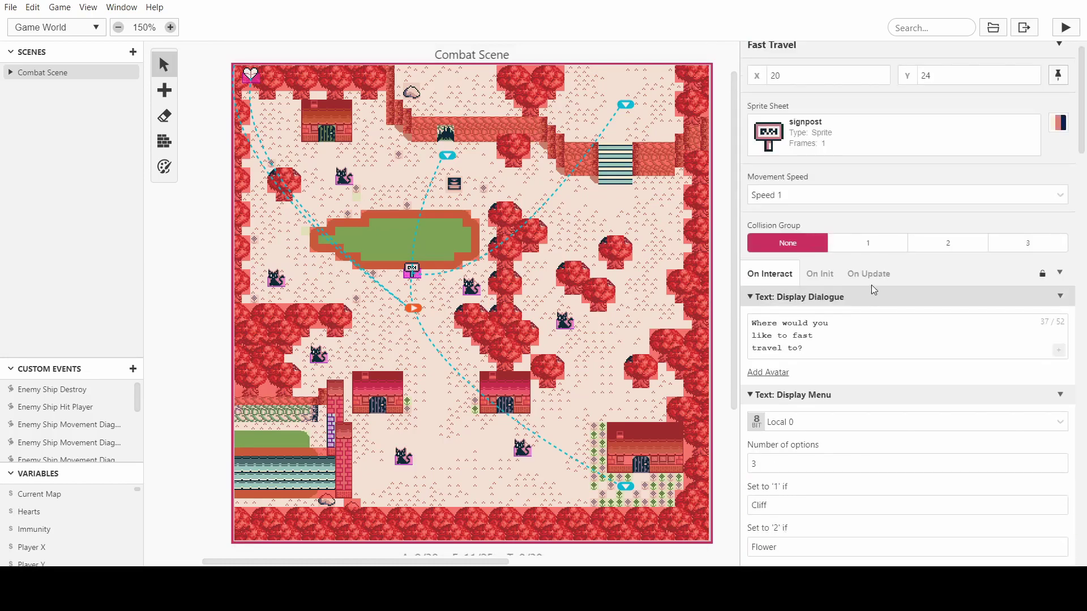
Play-test the game, pick Cliff at the signpost, and walk the knight through the village
click(1063, 29)
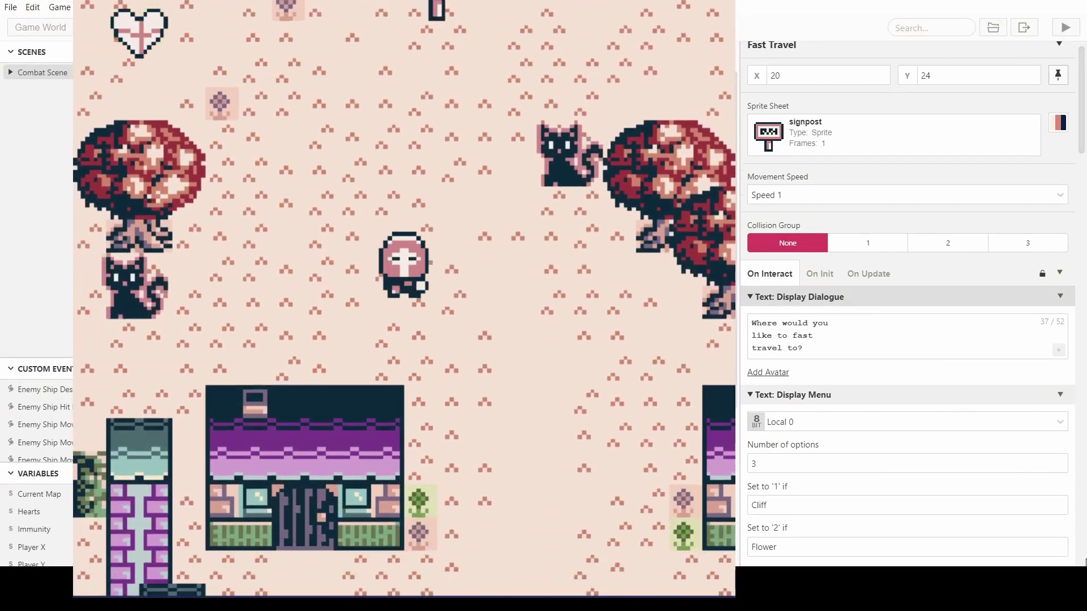
key(Up)
key(z)
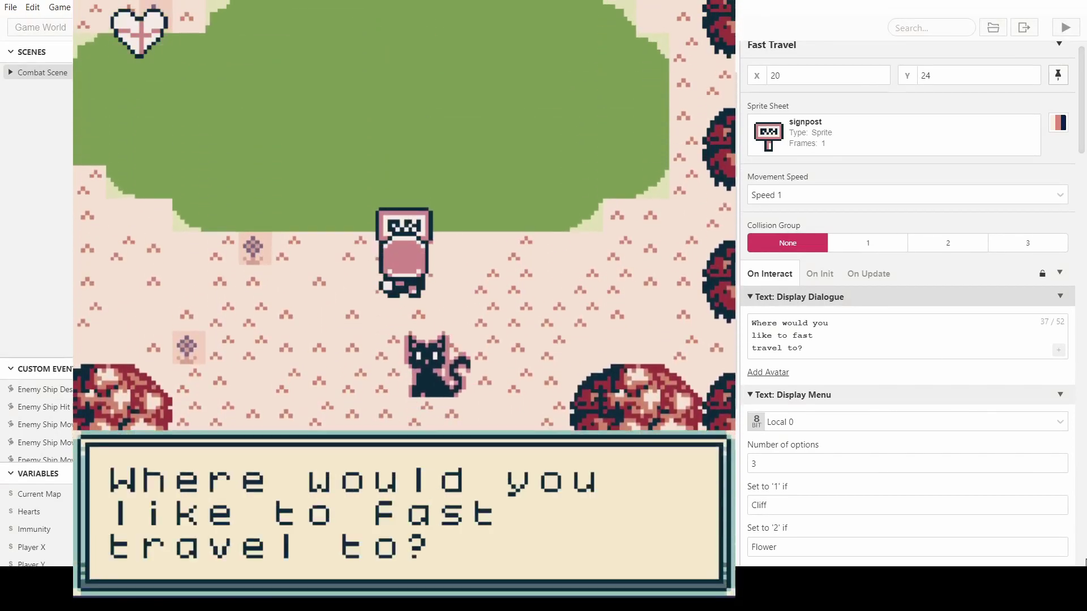
key(z)
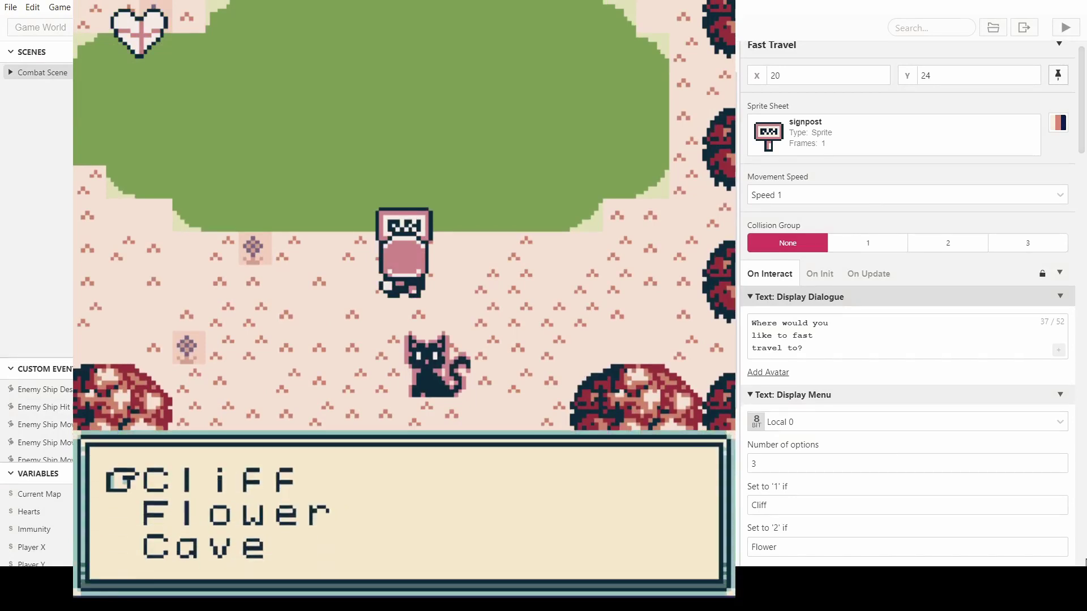
key(z)
key(Down)
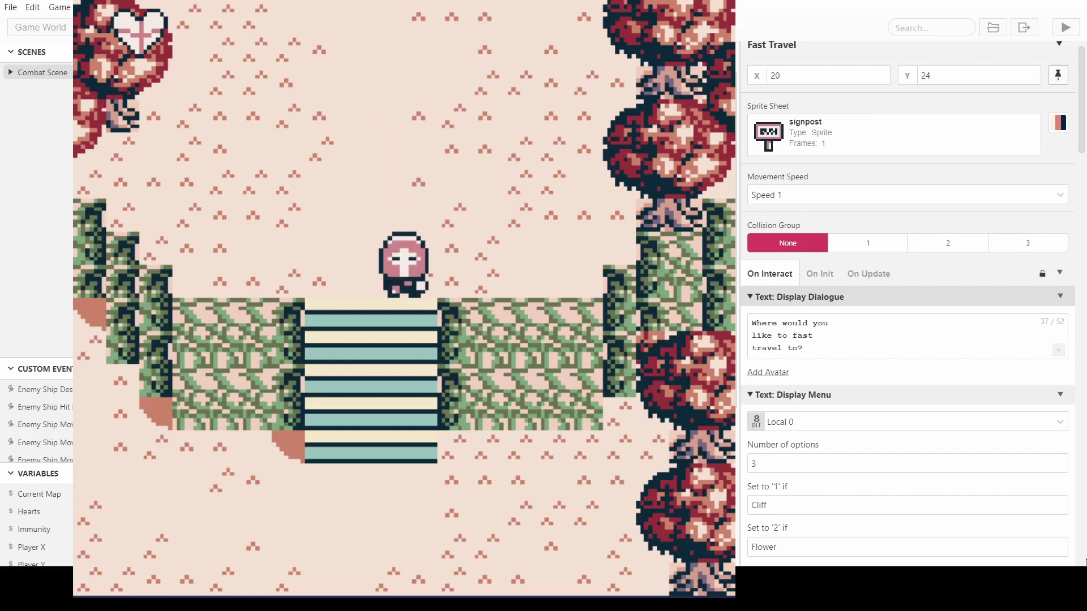
key(Up)
key(Down)
key(Down)
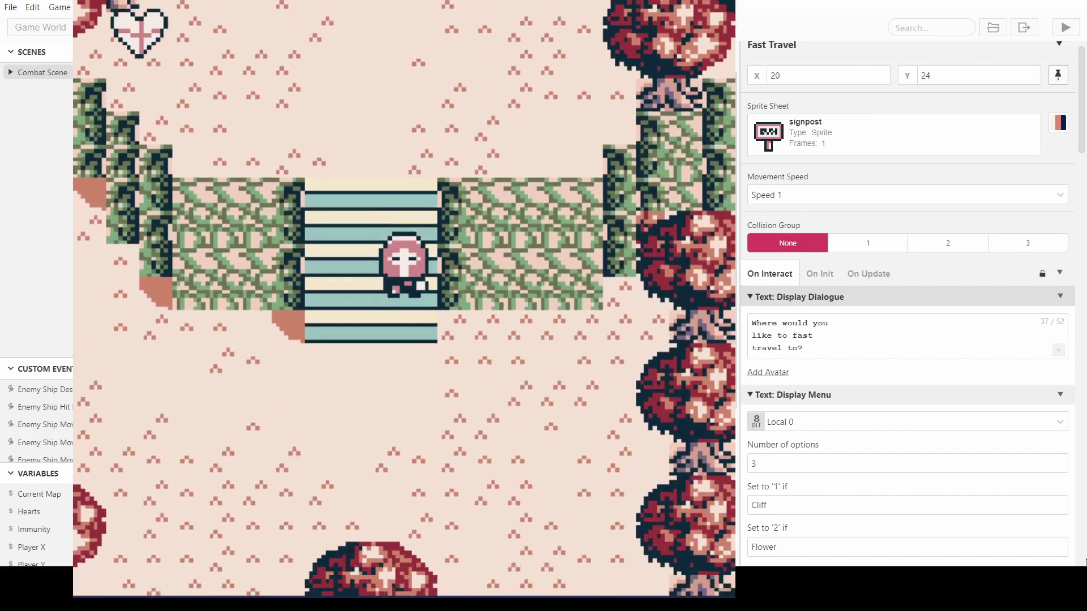
key(Right)
key(Down)
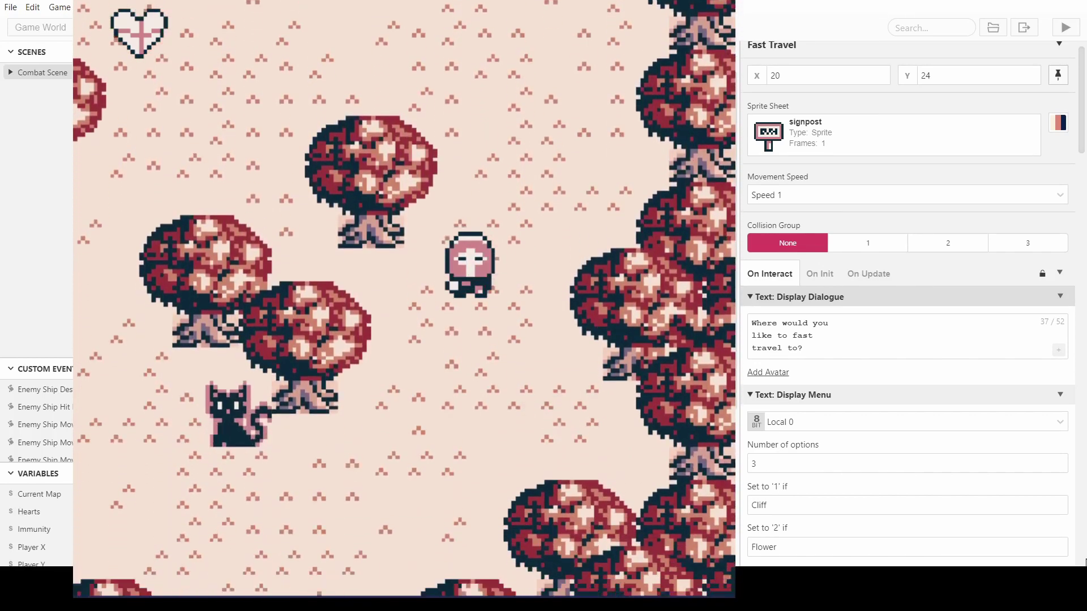
key(Left)
key(Left)
key(Down)
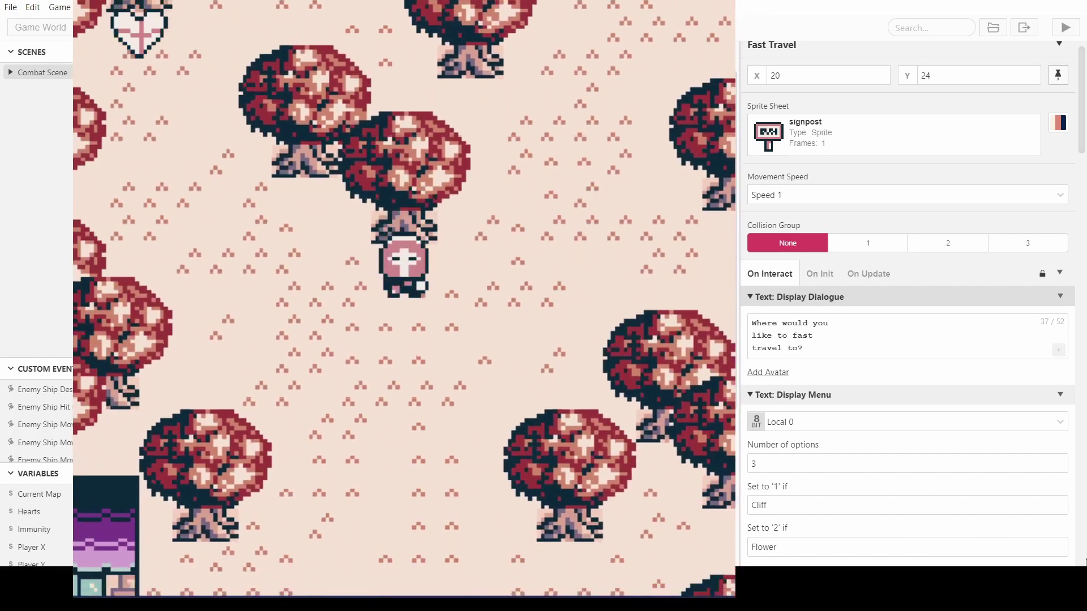
key(Down)
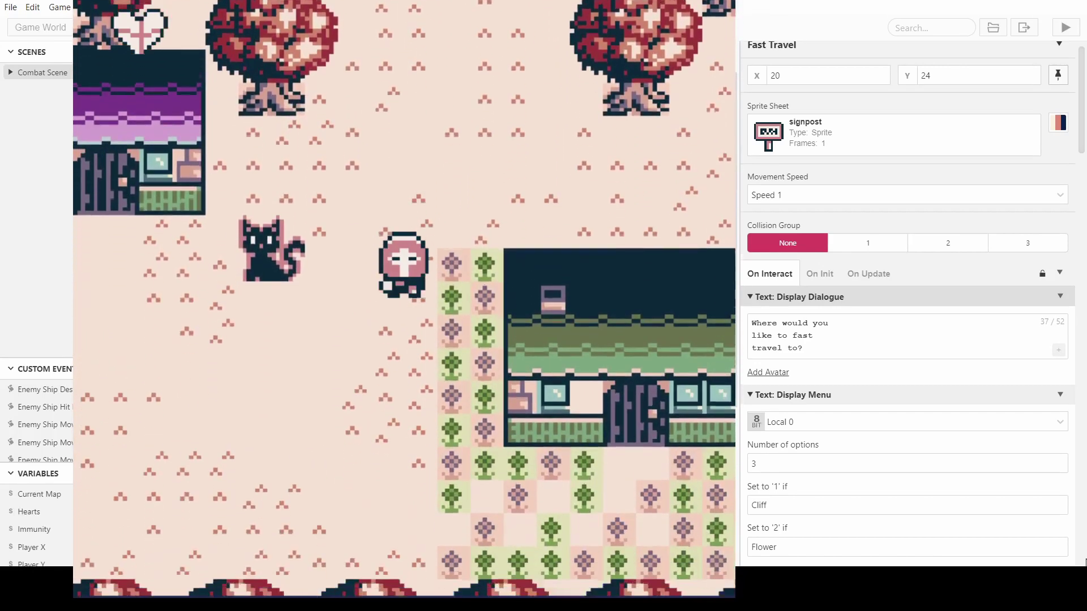
key(Right)
key(Left)
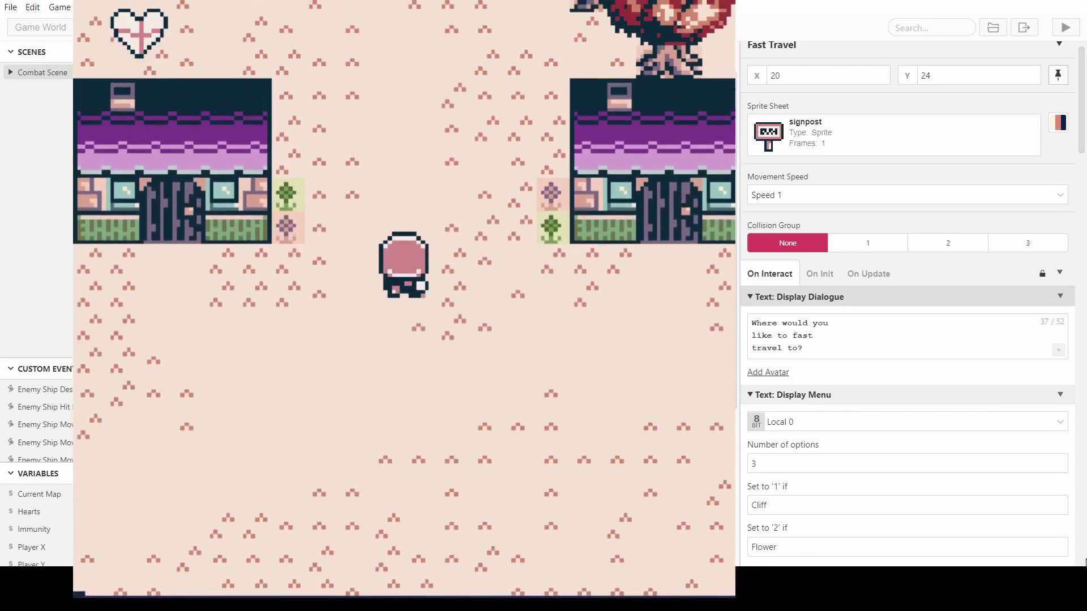
Return to the signpost, choose Cave to warp there, and walk the knight to another signpost
key(Left)
key(Up)
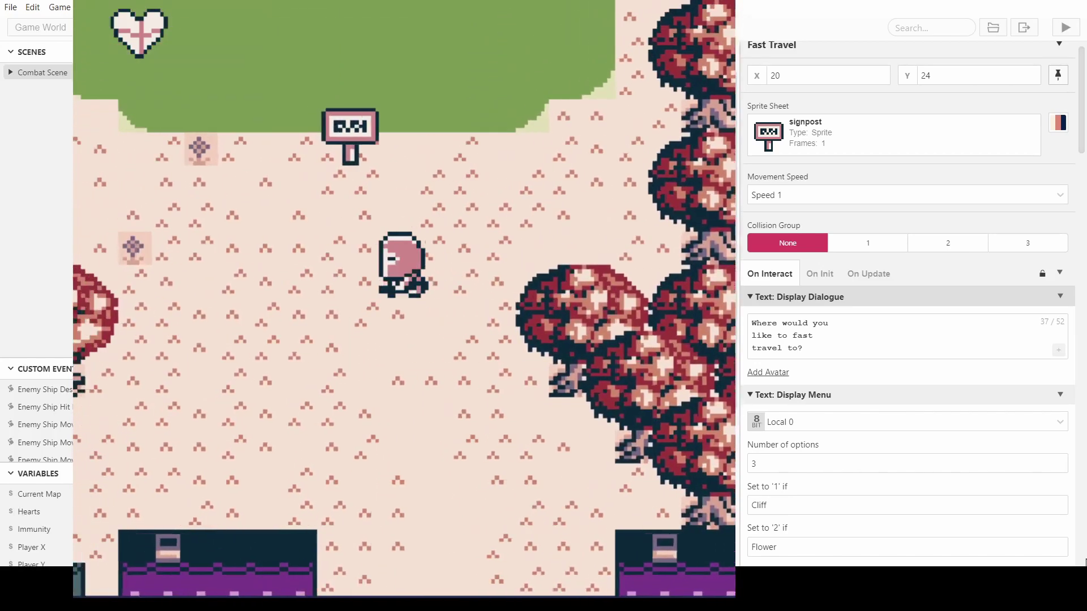
key(z)
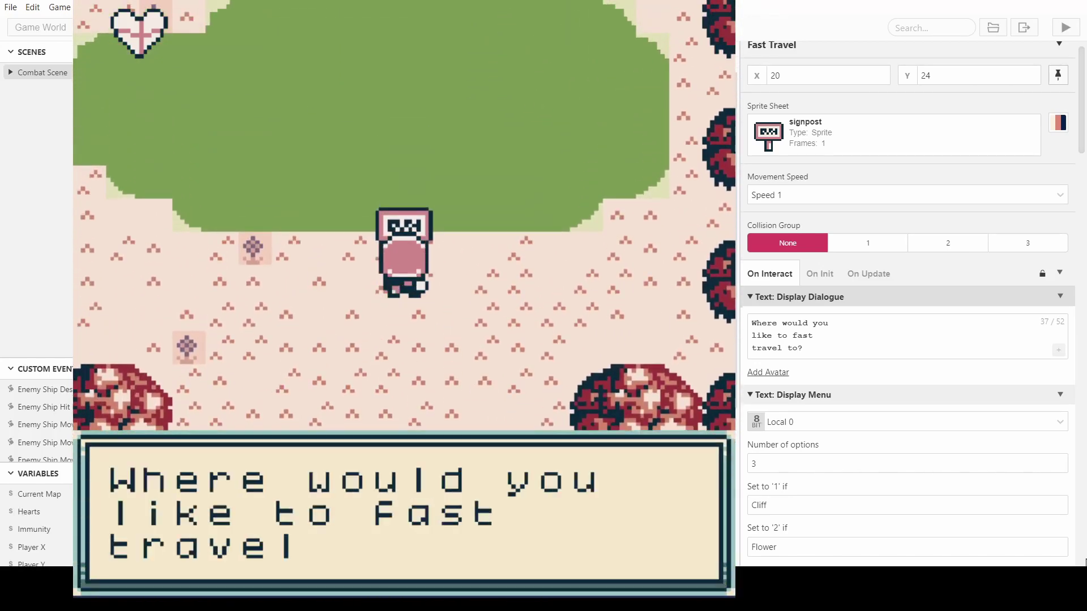
key(z)
key(Left)
key(Left)
key(Left)
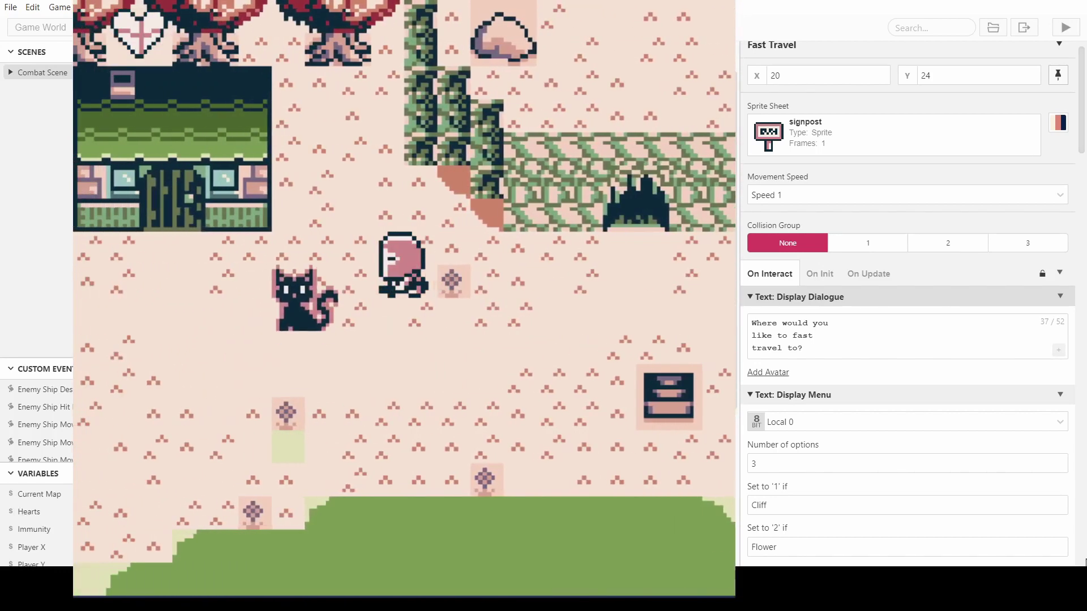
key(Down)
key(Down)
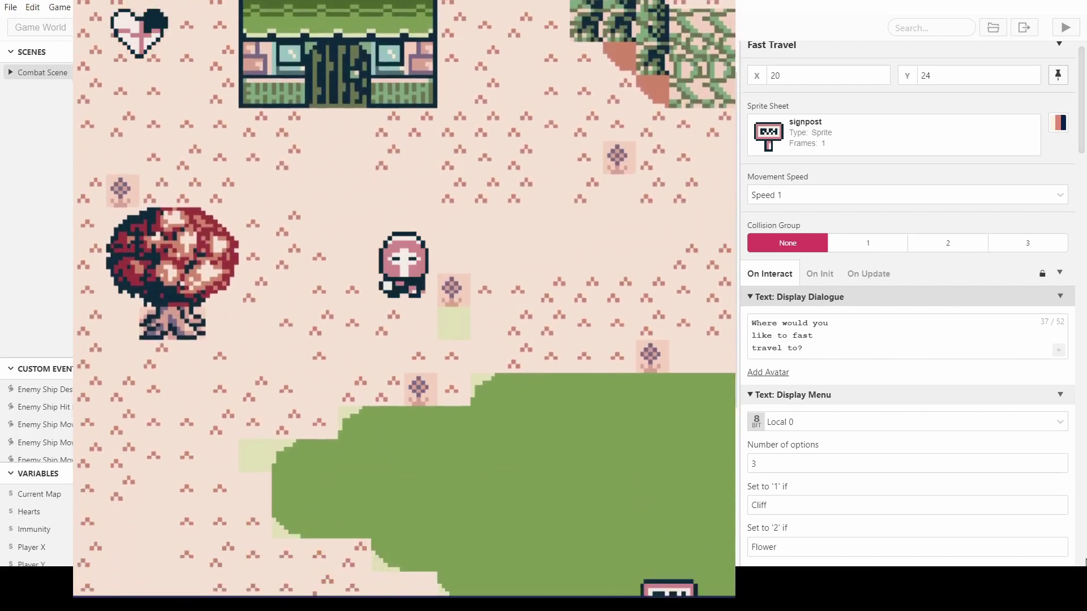
key(Left)
key(Down)
key(Down)
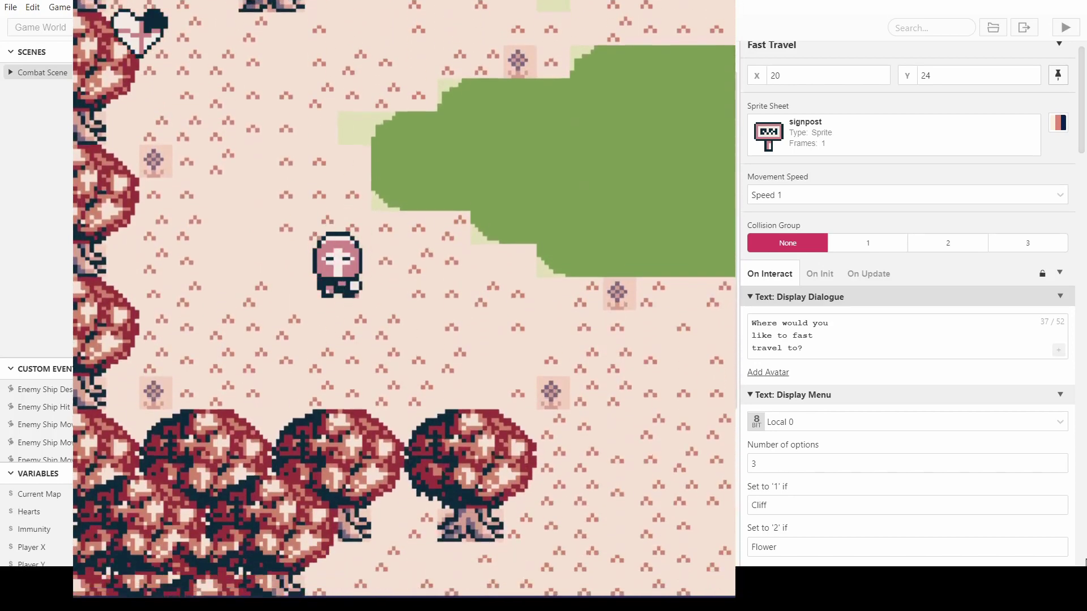
key(Right)
key(Right)
key(Left)
key(Down)
key(Up)
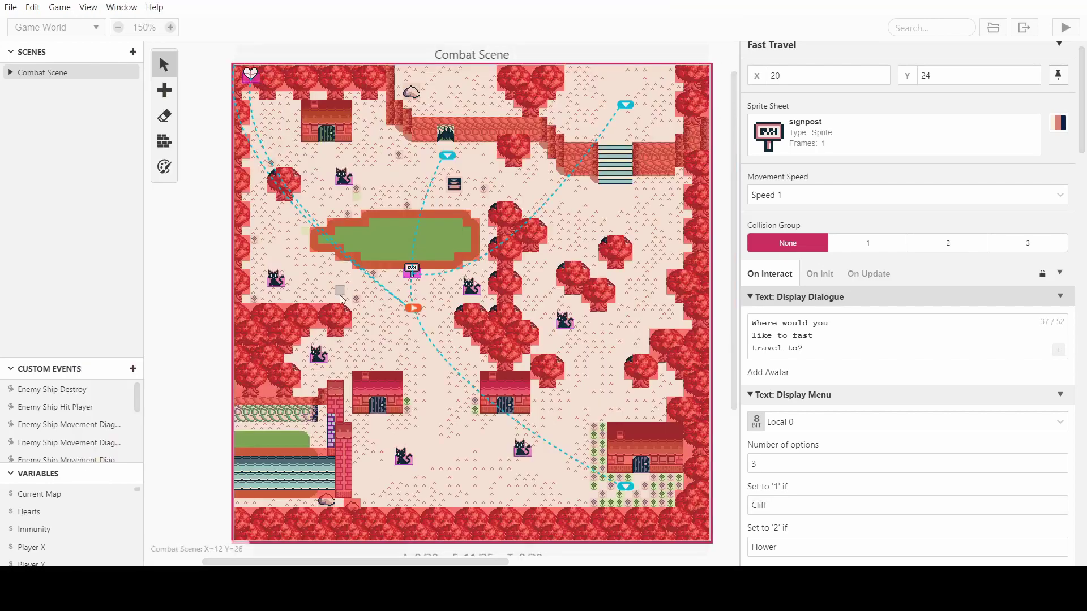
Collapse the Switch, raise the menu's options to 4, and label the fourth '+more'
scroll(226, 331, right, 5)
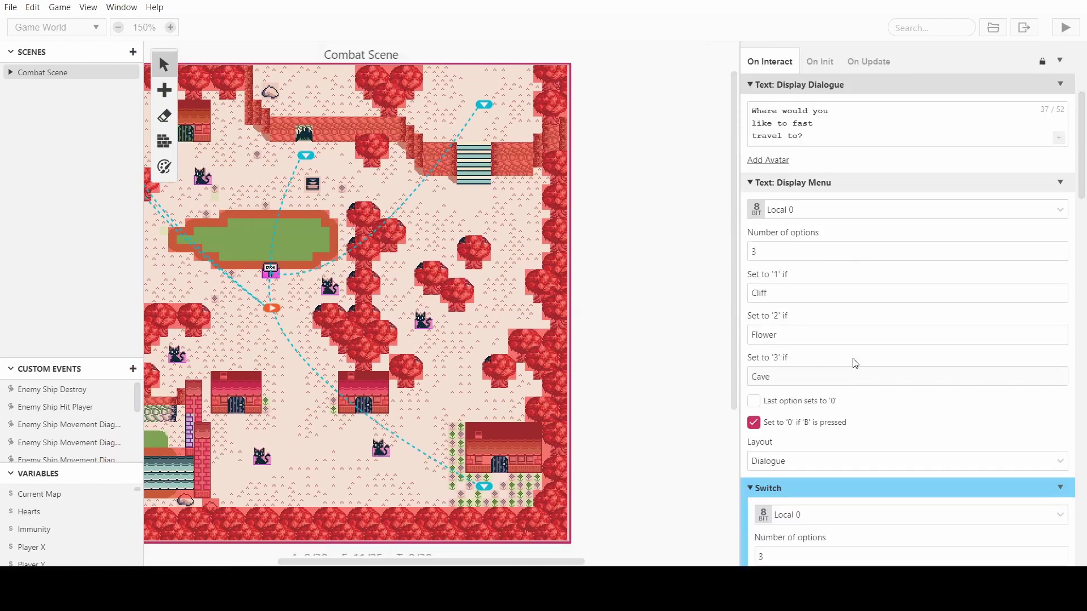
scroll(830, 391, down, 3)
scroll(821, 300, down, 1)
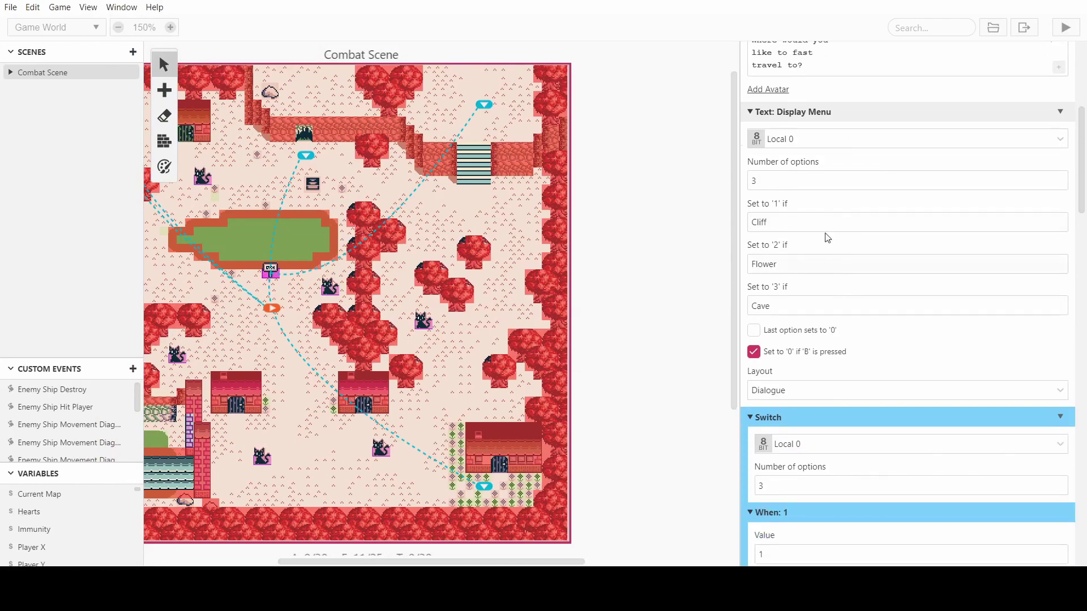
scroll(870, 252, down, 2)
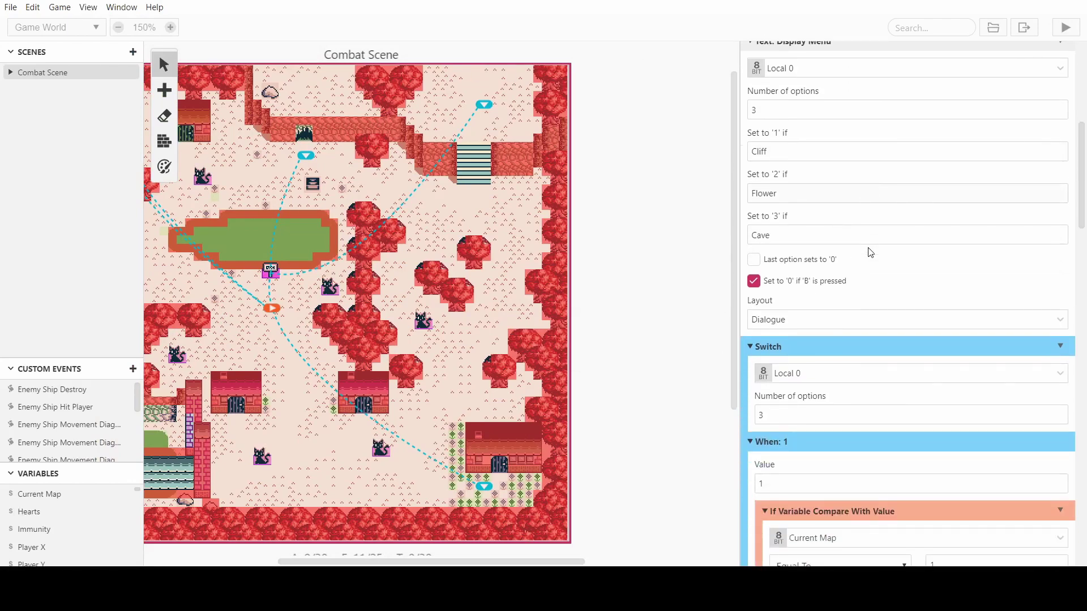
click(860, 281)
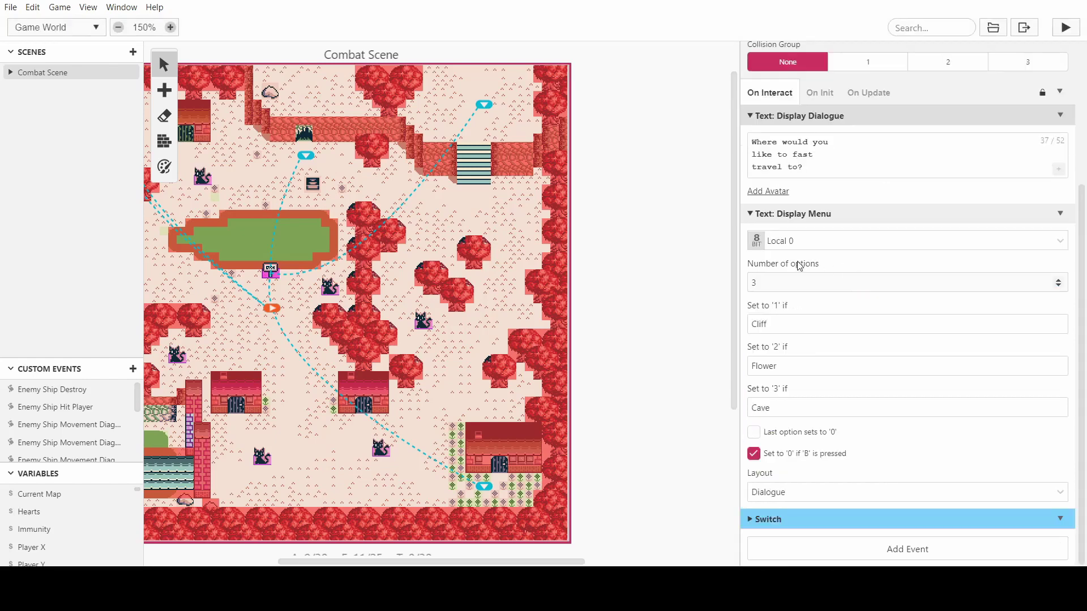
click(1058, 281)
scroll(905, 363, down, 1)
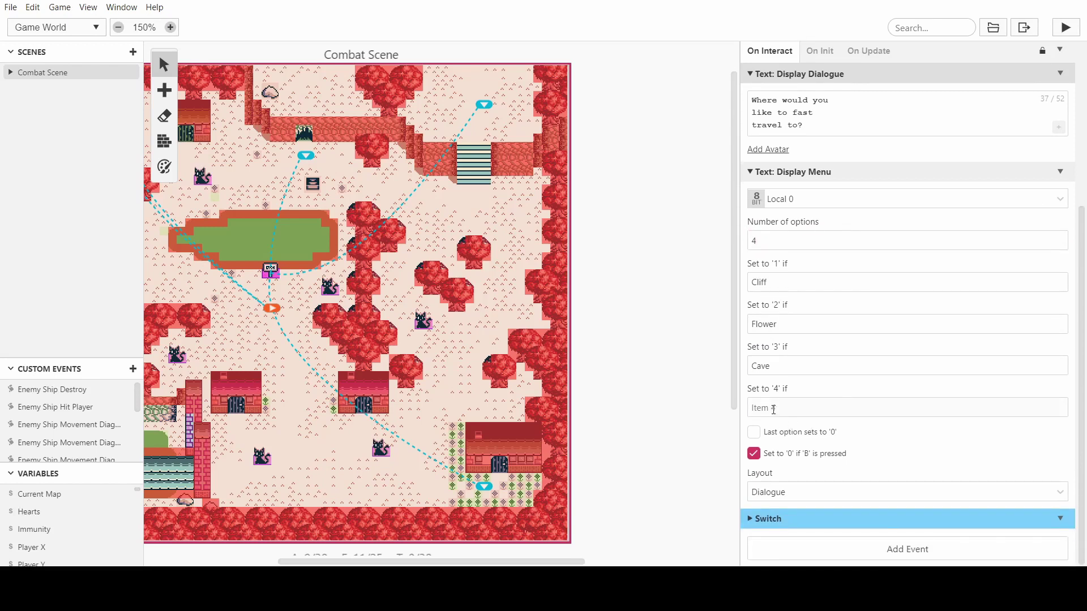
click(776, 407)
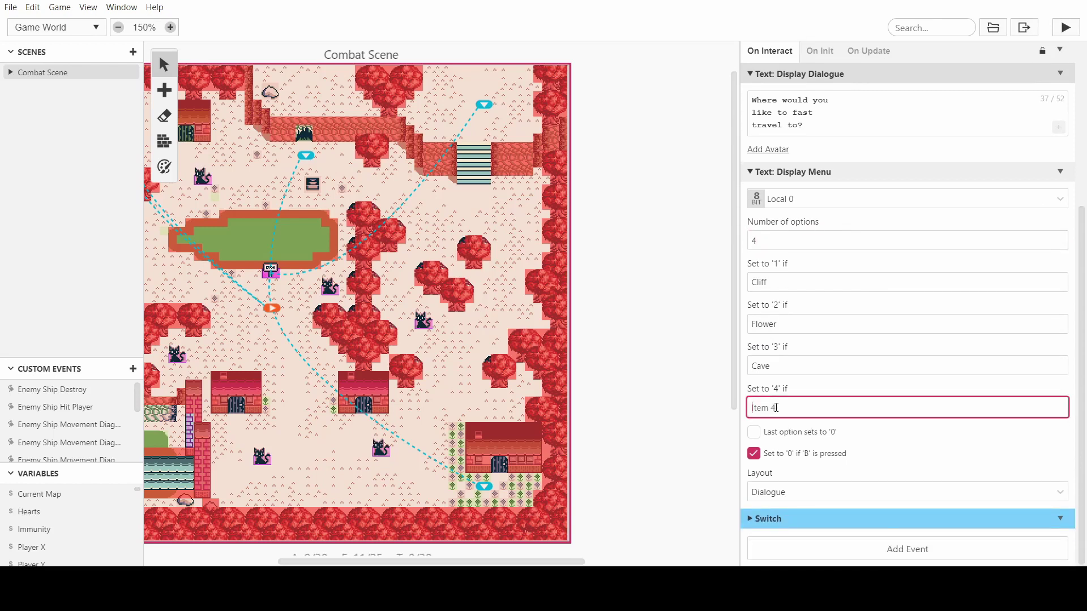
text(+more)
Expand the Switch event to review its cases, then collapse it again
click(800, 518)
scroll(884, 399, down, 8)
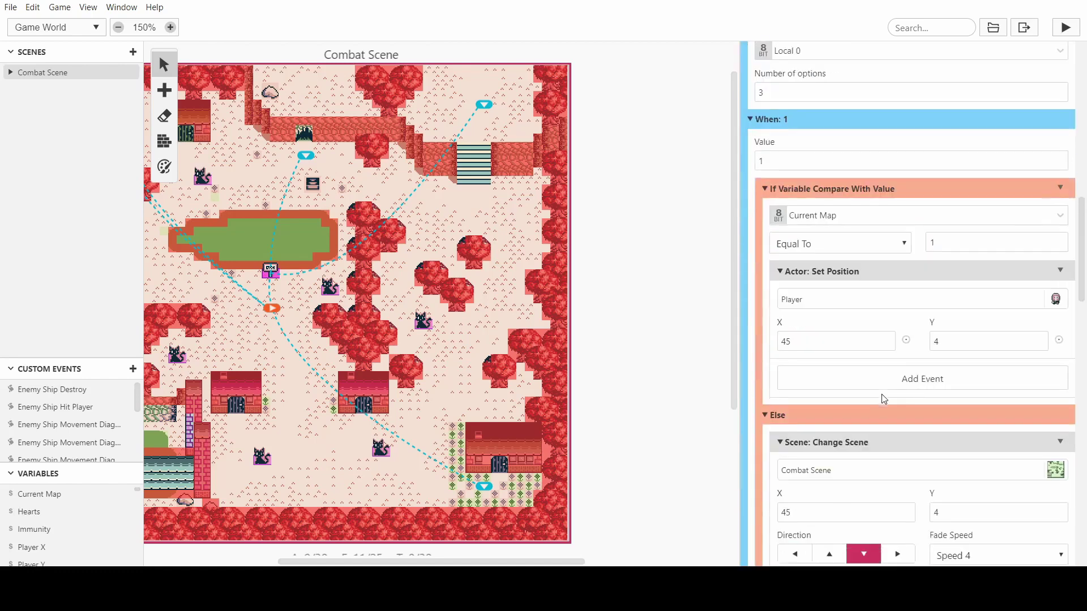
scroll(871, 396, down, 5)
scroll(917, 478, up, 5)
scroll(837, 383, up, 5)
click(841, 310)
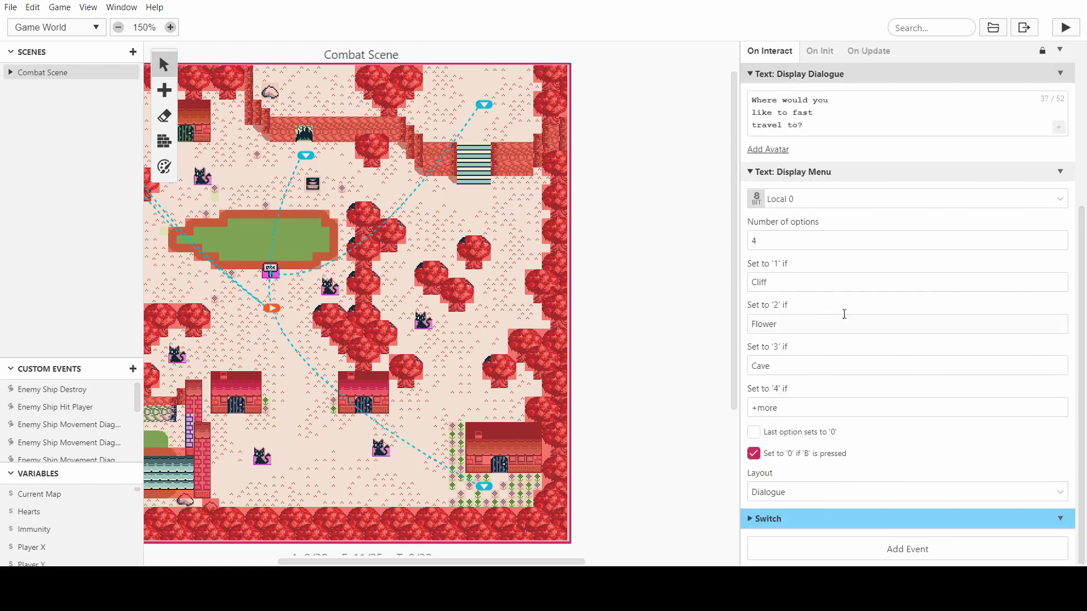
scroll(853, 396, up, 3)
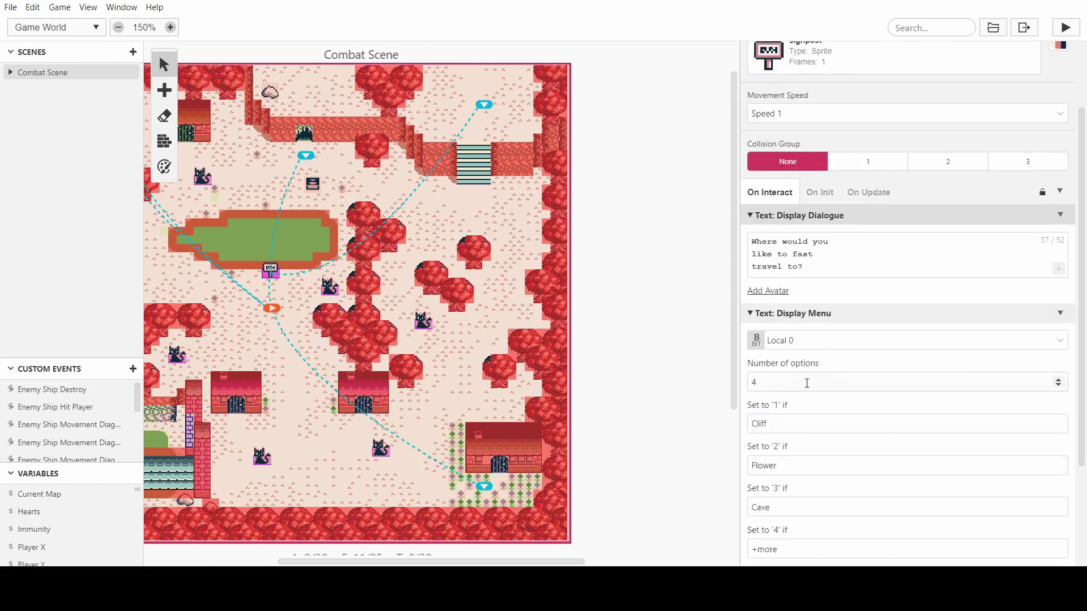
scroll(864, 391, down, 3)
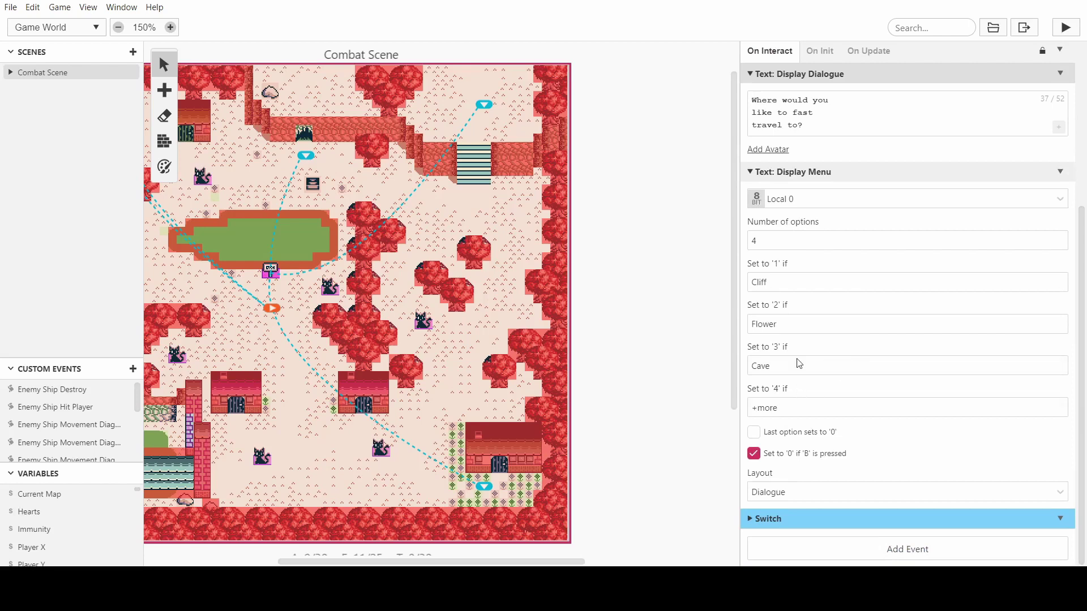
mouse_move(859, 149)
click(841, 525)
scroll(873, 371, down, 4)
scroll(864, 301, down, 2)
scroll(867, 324, up, 1)
scroll(857, 295, down, 4)
scroll(849, 272, up, 4)
scroll(868, 229, down, 15)
scroll(865, 291, down, 10)
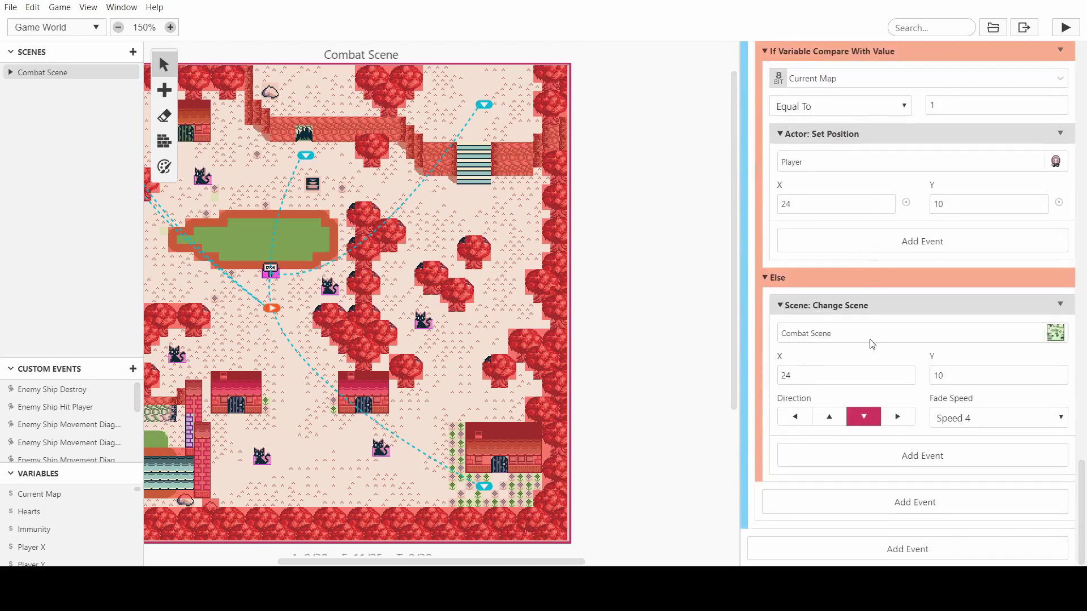
scroll(815, 521, down, 10)
scroll(843, 303, up, 2)
scroll(814, 253, down, 5)
scroll(871, 337, up, 17)
scroll(861, 334, up, 10)
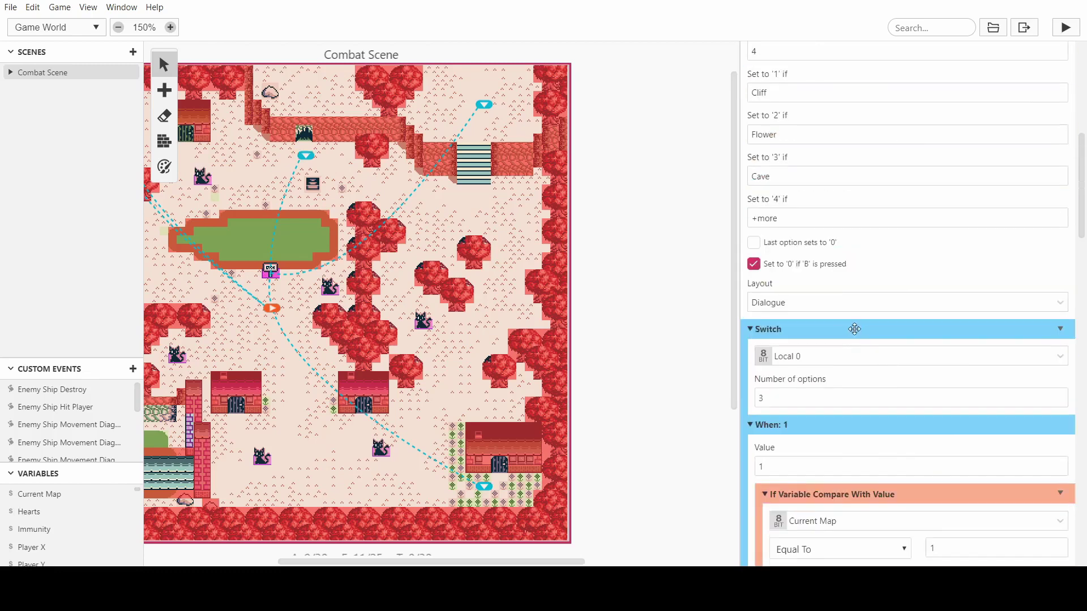
scroll(852, 308, up, 4)
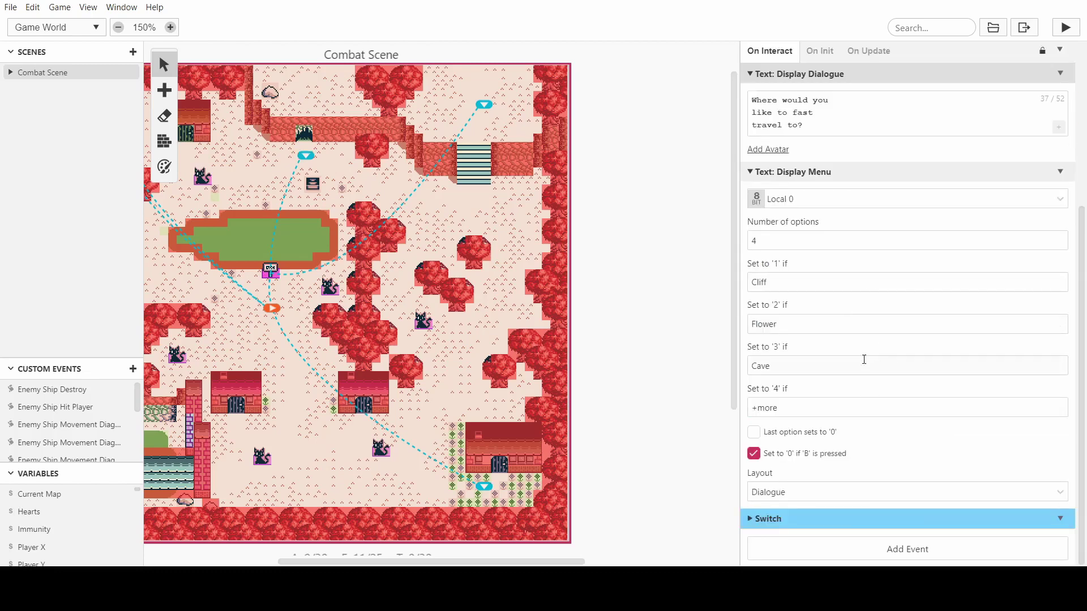
scroll(669, 288, left, 5)
scroll(669, 287, down, 1)
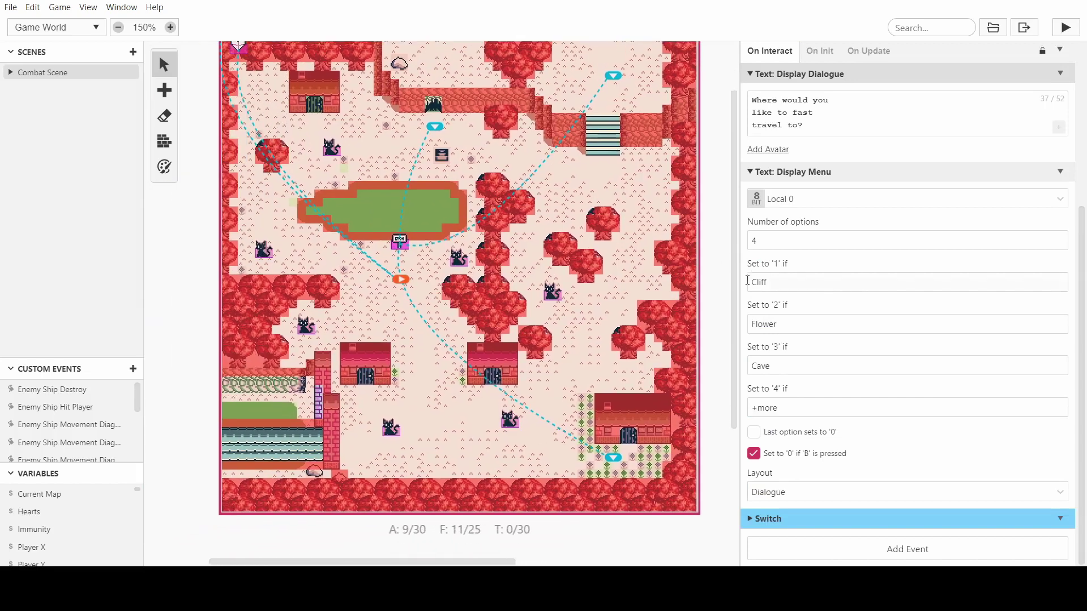
scroll(727, 246, up, 2)
scroll(713, 262, right, 1)
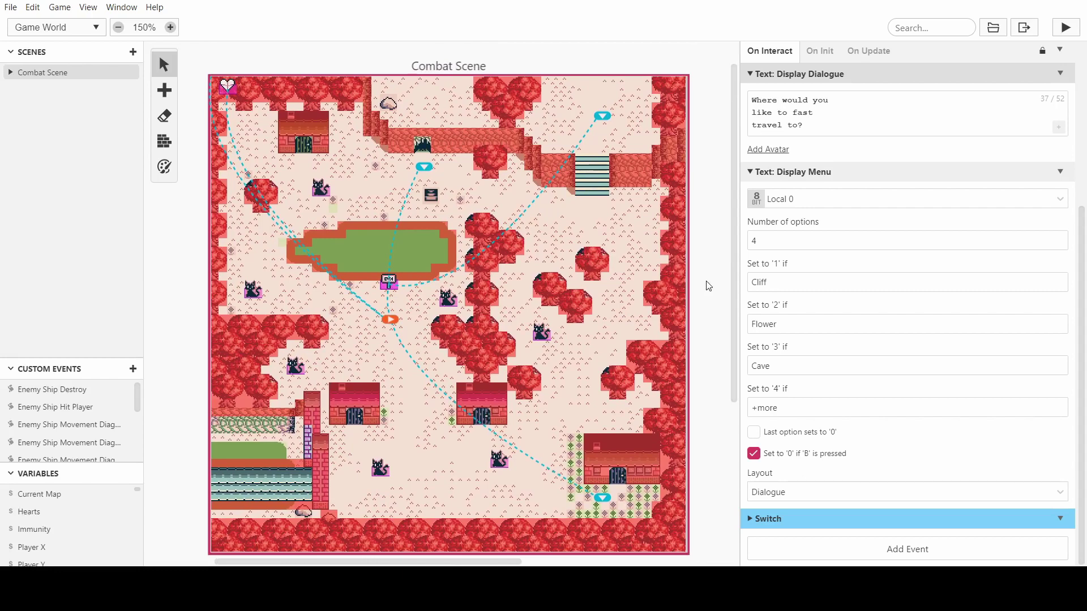
scroll(826, 290, up, 4)
scroll(711, 281, down, 3)
scroll(711, 281, up, 3)
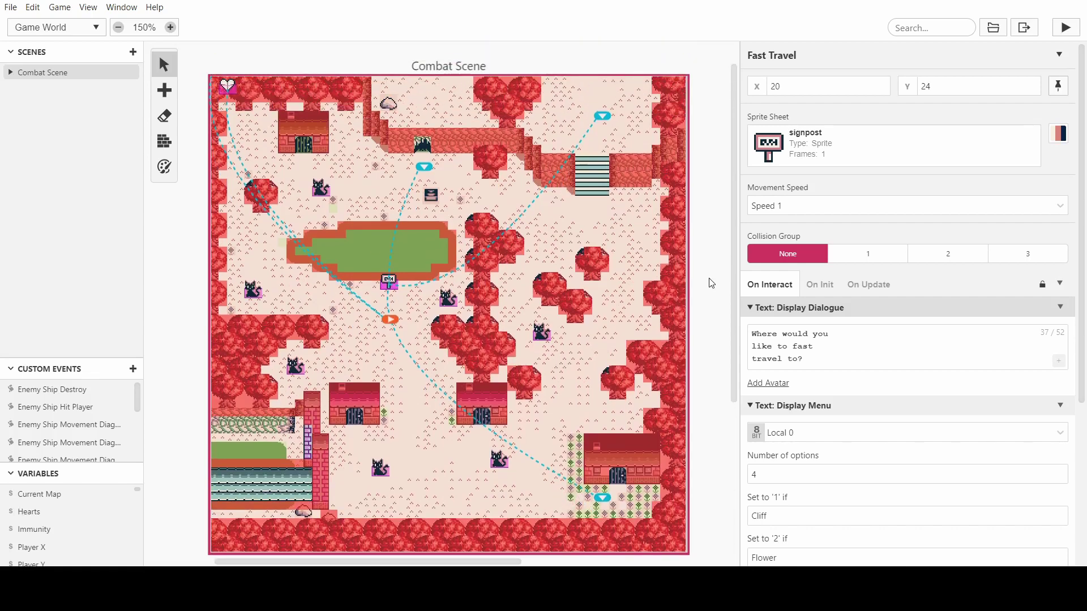